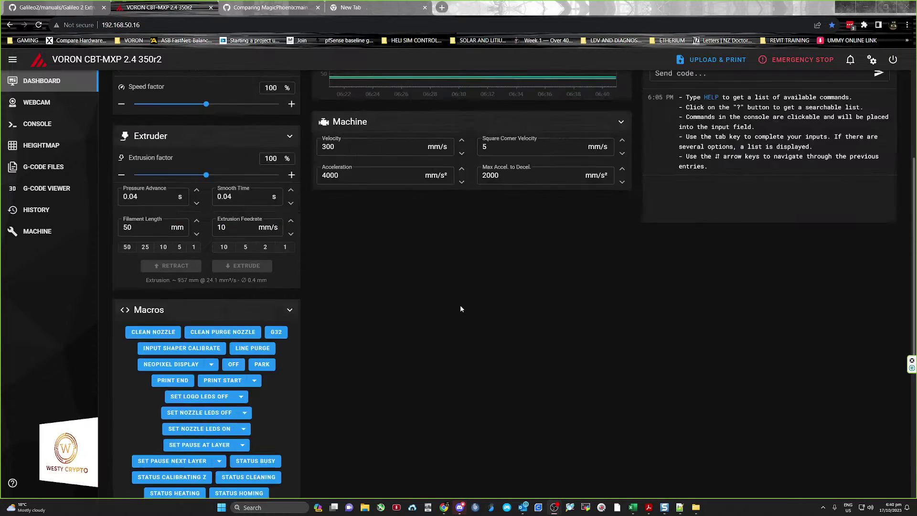
Try to run the Input Shaper Calibrate macro before homing the printer
{"action": "scroll", "coordinate": [371, 343], "scroll_direction": "down", "scroll_amount": 4}
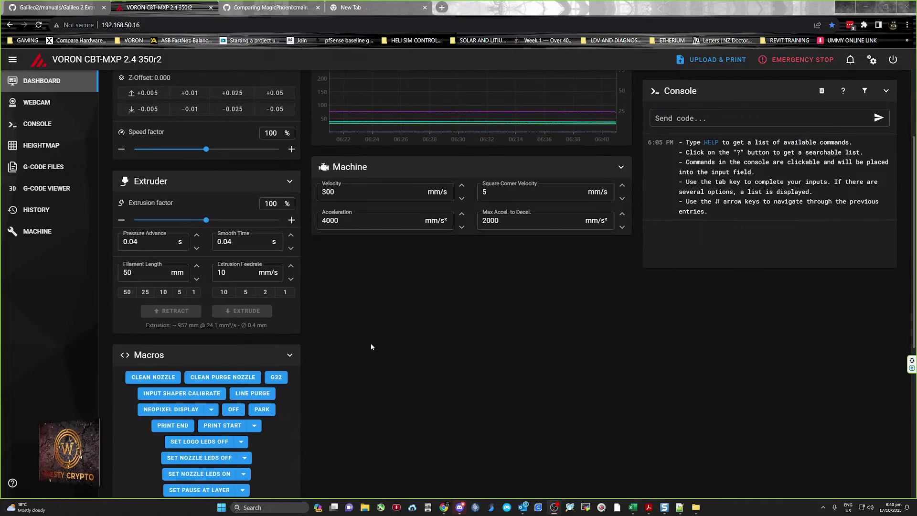
{"action": "left_click", "coordinate": [184, 397]}
{"action": "scroll", "coordinate": [527, 380], "scroll_direction": "up", "scroll_amount": 4}
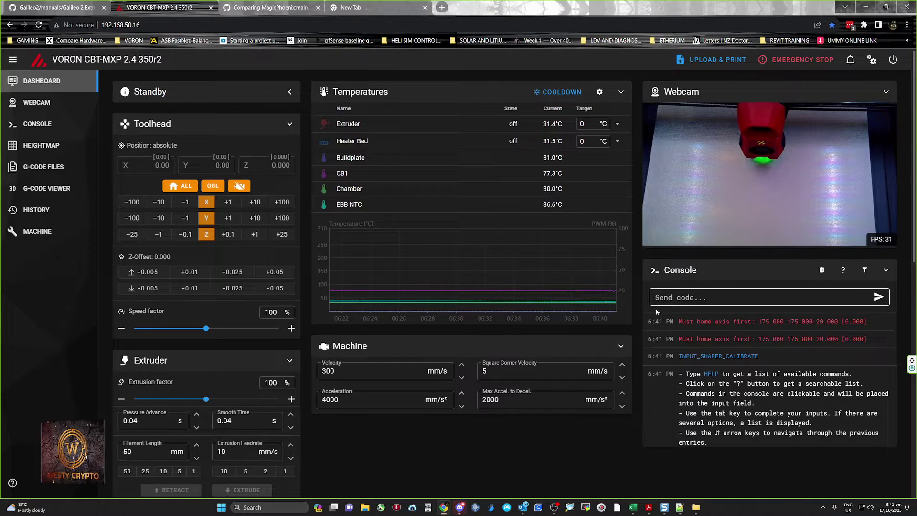
Home all printer axes and run the Input Shaper Calibrate macro
{"action": "left_click", "coordinate": [186, 188]}
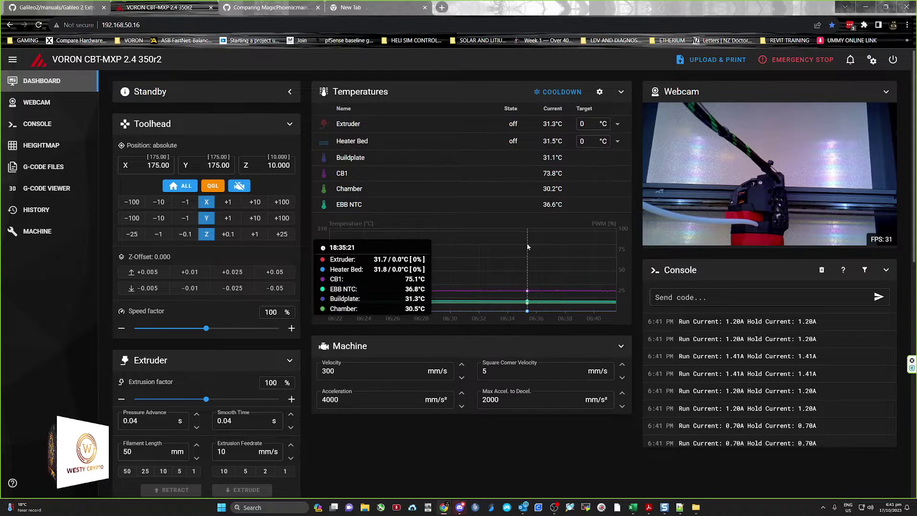
{"action": "scroll", "coordinate": [258, 343], "scroll_direction": "down", "scroll_amount": 4}
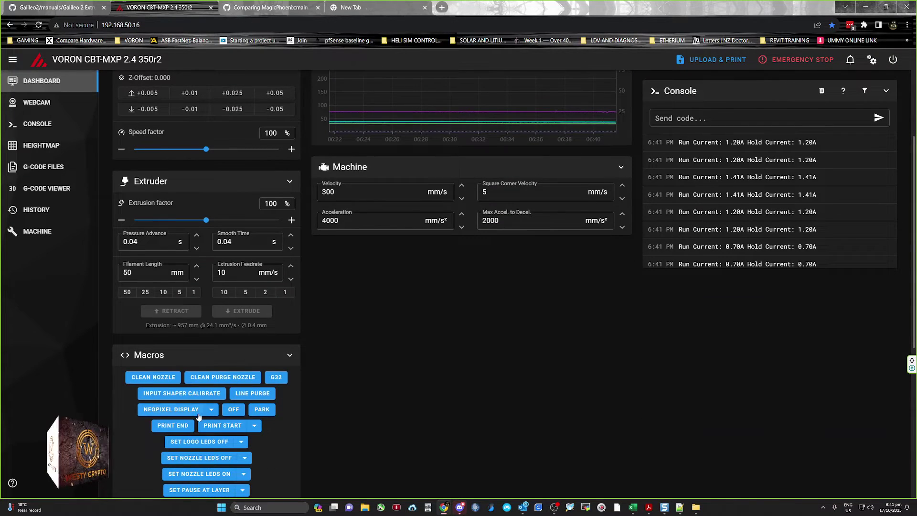
{"action": "left_click", "coordinate": [196, 395]}
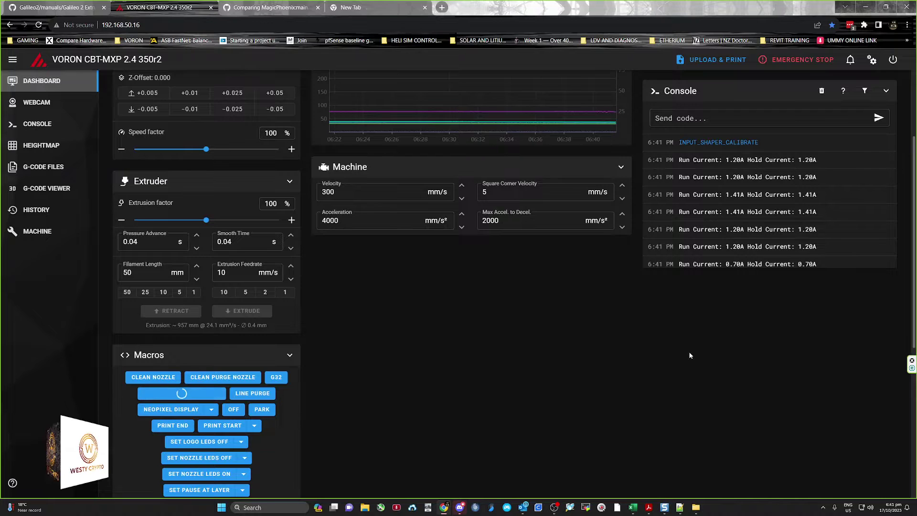
{"action": "scroll", "coordinate": [689, 354], "scroll_direction": "up", "scroll_amount": 4}
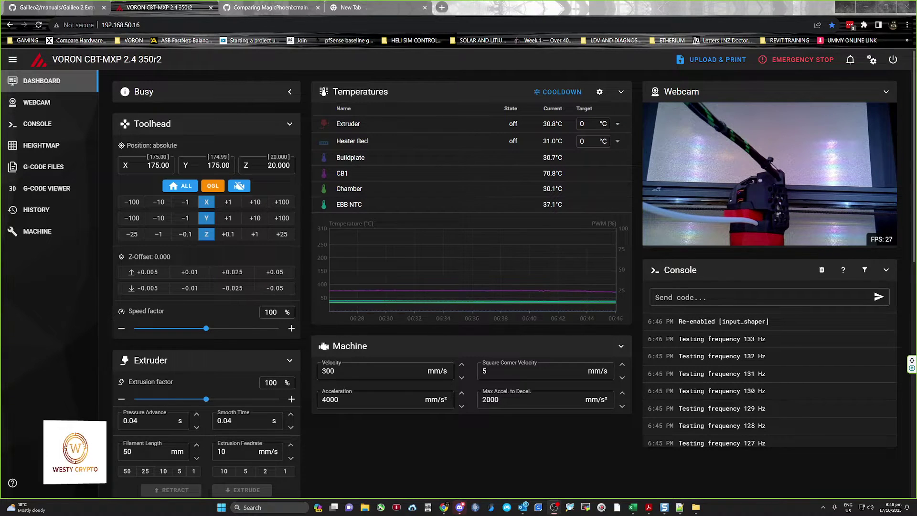
Examine the console output for the location of the Y-axis shaper calibration data file
{"action": "triple_click", "coordinate": [770, 340]}
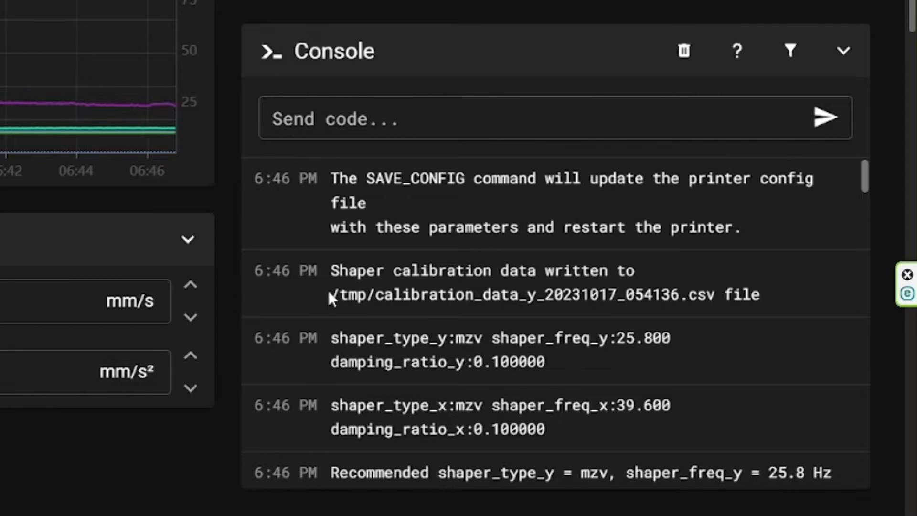
{"action": "left_click_drag", "start_coordinate": [329, 294], "coordinate": [616, 311]}
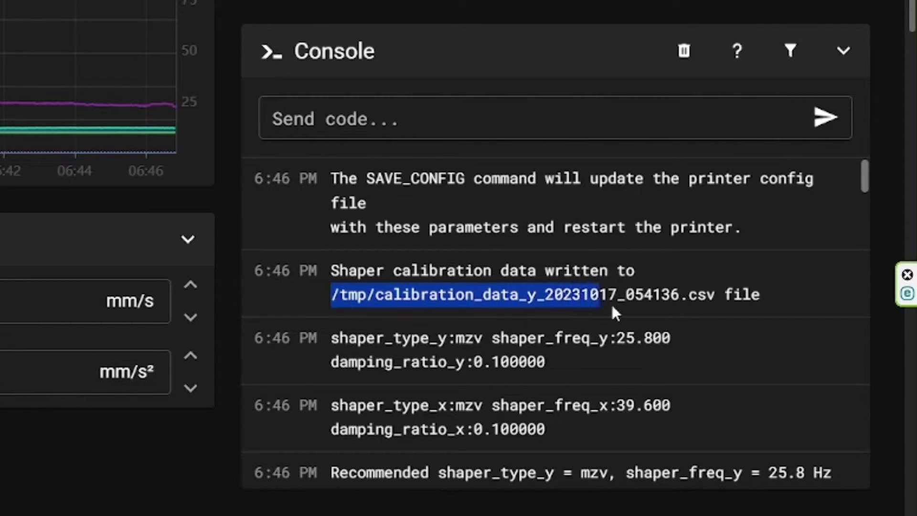
{"action": "left_click", "coordinate": [618, 313]}
{"action": "left_click_drag", "start_coordinate": [408, 300], "coordinate": [730, 300]}
{"action": "left_click", "coordinate": [730, 301]}
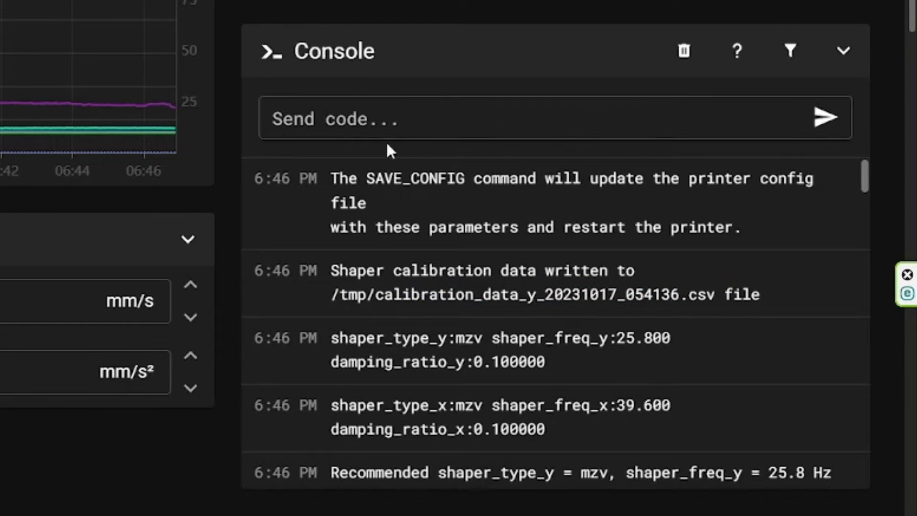
Send the SAVE_CONFIG console command to store the shaper calibration results in the printer configuration
{"action": "left_click", "coordinate": [385, 123]}
{"action": "type", "text": "SAV"}
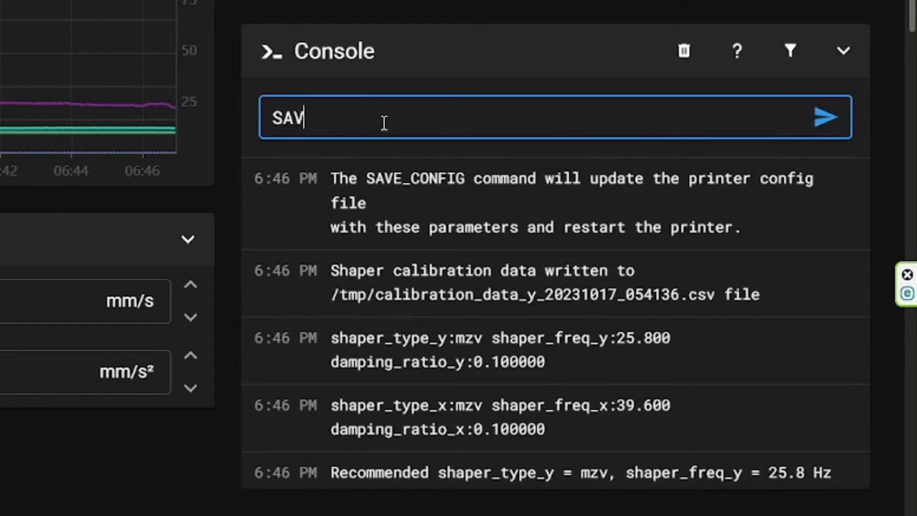
{"action": "type", "text": "E_CONFIG"}
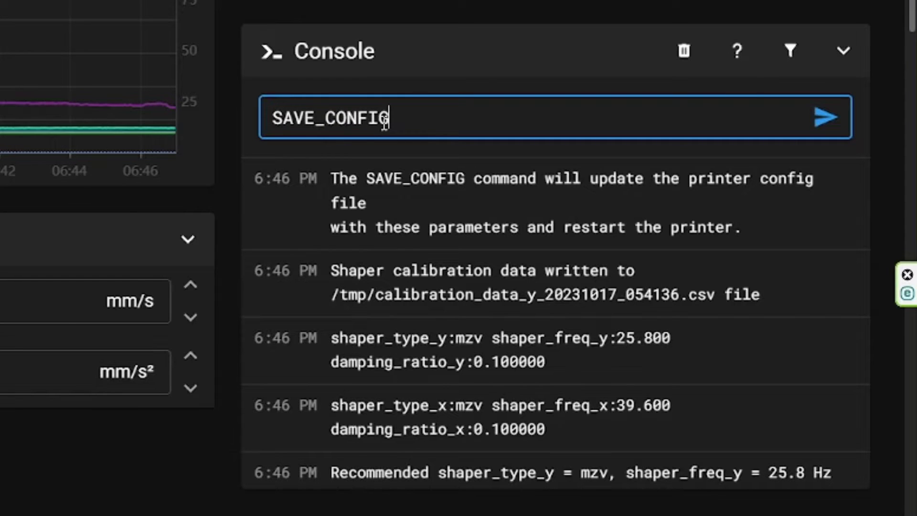
{"action": "key", "text": "Return"}
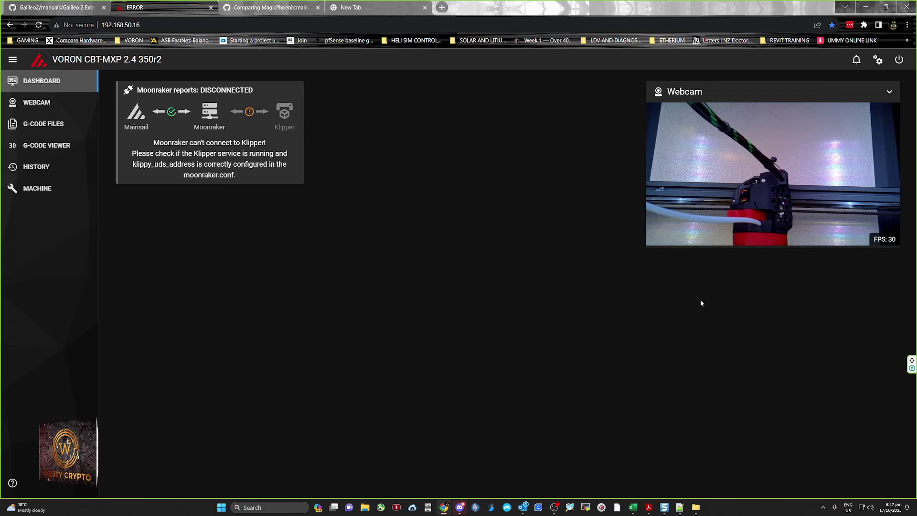
Switch to MobaXterm, open the saved 192.168.50.16 (CB1-SSH) session and browse to the /tmp folder
{"action": "left_click", "coordinate": [586, 507]}
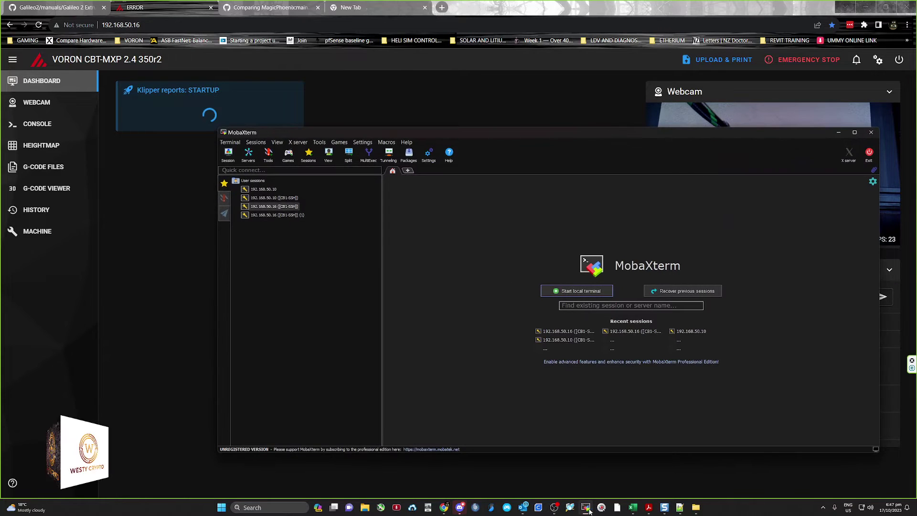
{"action": "double_click", "coordinate": [289, 209]}
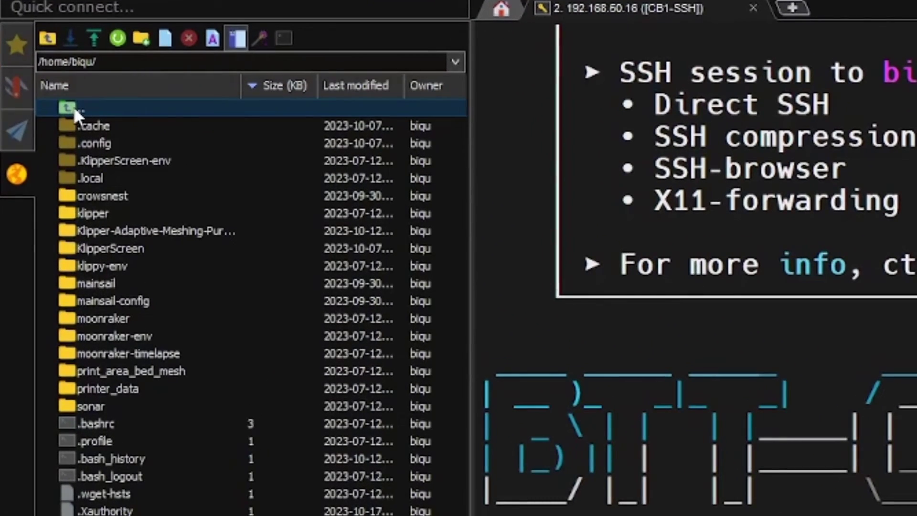
{"action": "left_click", "coordinate": [47, 38]}
{"action": "left_click", "coordinate": [48, 38]}
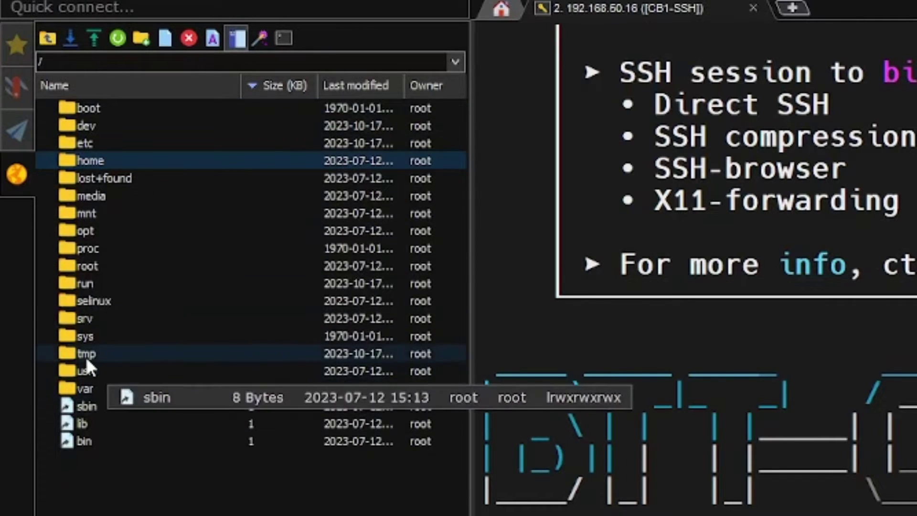
{"action": "double_click", "coordinate": [85, 353]}
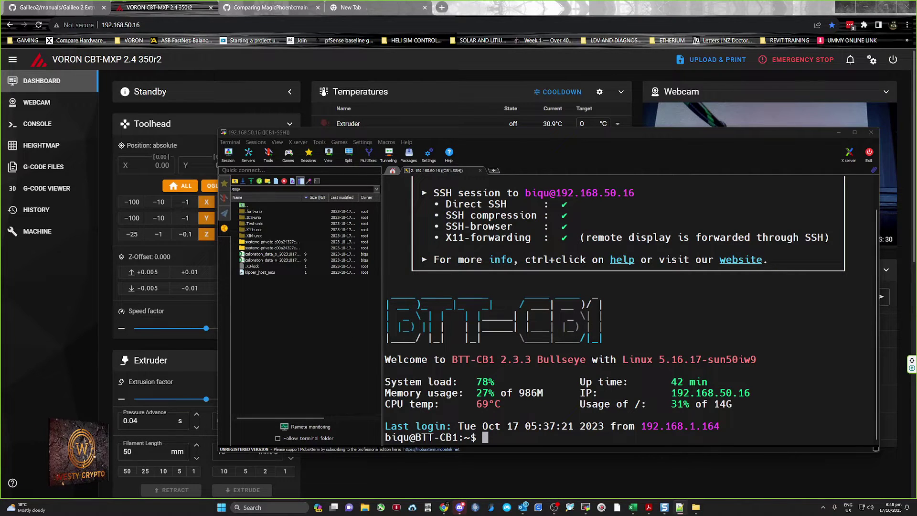
Switch to the Notepad++ instructions and copy the resonances_x_ prefix from the X-axis graph command on line 8
{"action": "key", "text": "alt+Tab"}
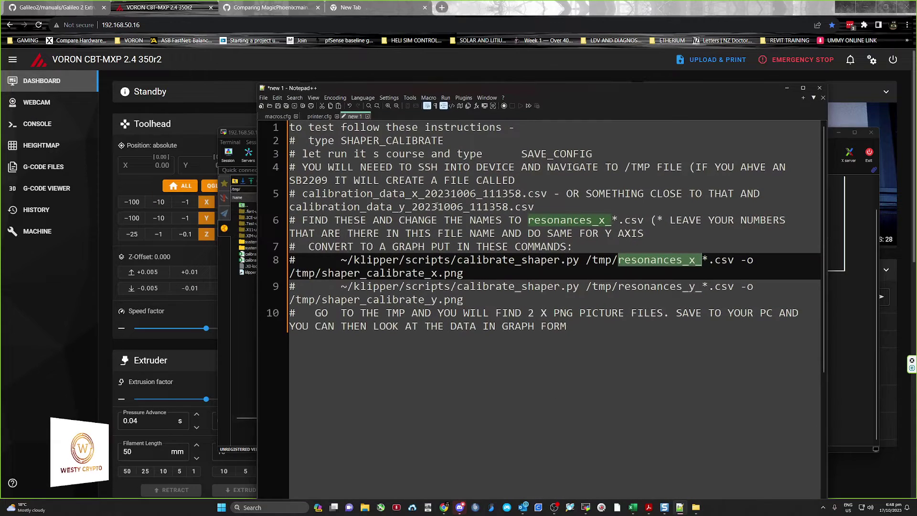
{"action": "right_click", "coordinate": [639, 264]}
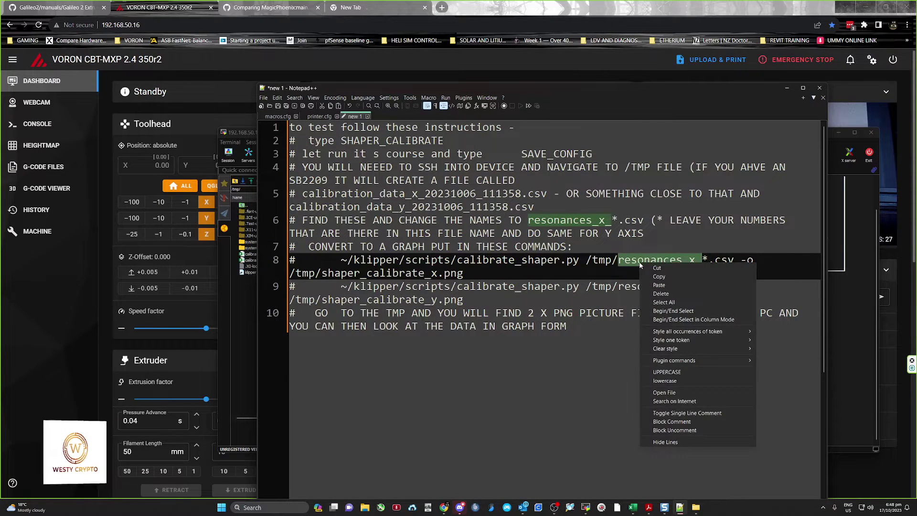
{"action": "left_click", "coordinate": [669, 276]}
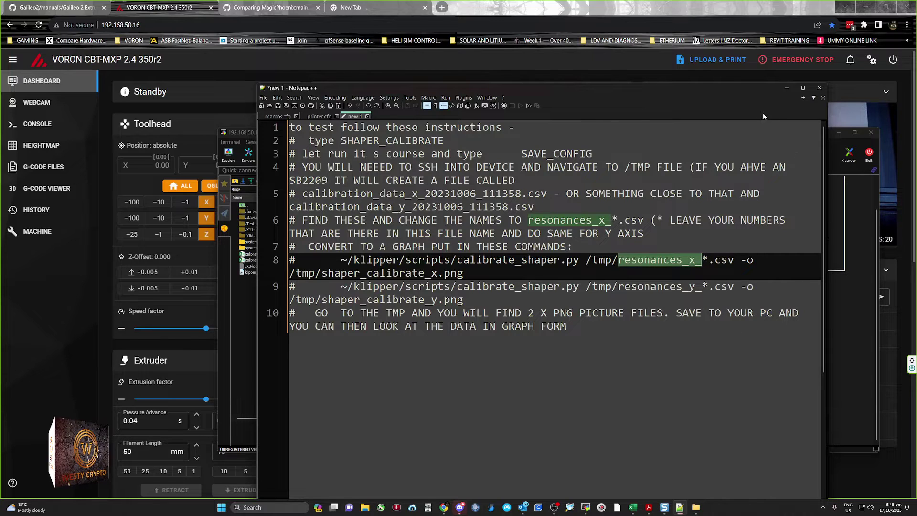
{"action": "left_click_drag", "start_coordinate": [750, 90], "coordinate": [531, 96]}
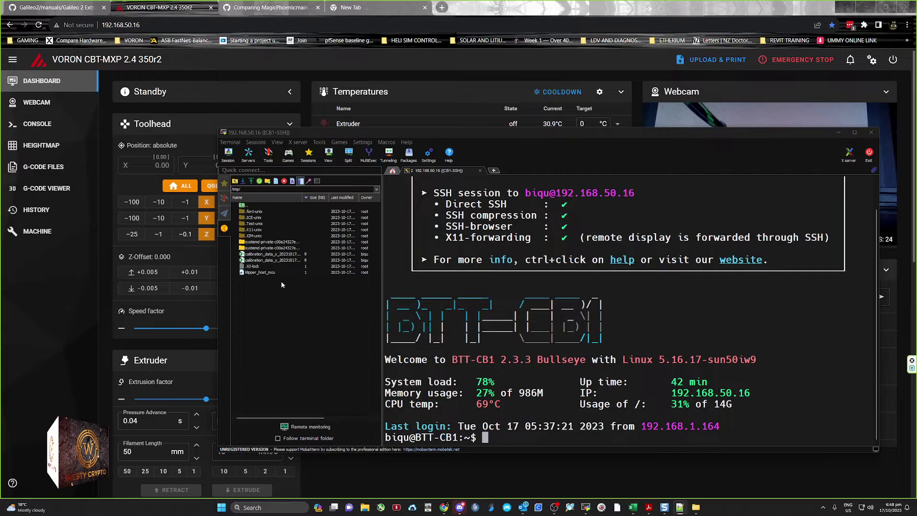
{"action": "left_click", "coordinate": [273, 255]}
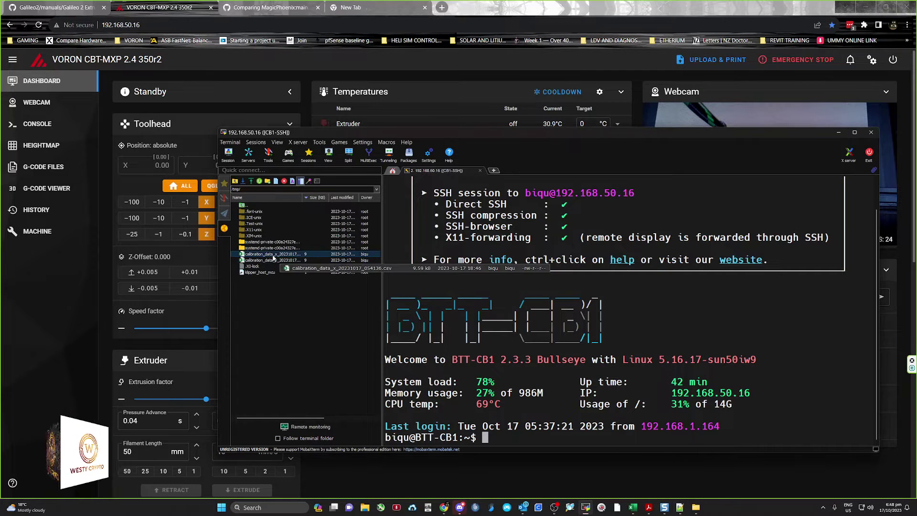
{"action": "right_click", "coordinate": [274, 258]}
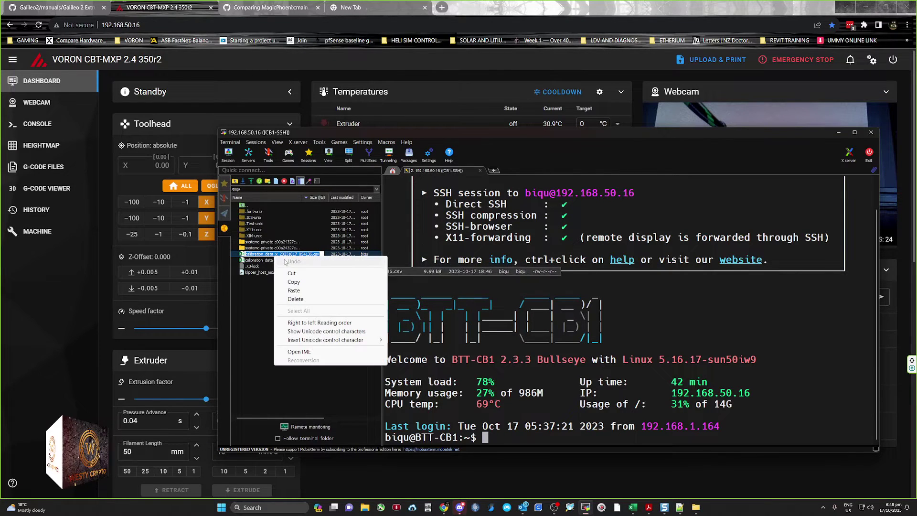
{"action": "left_click", "coordinate": [263, 284]}
Rename the X-axis calibration data file in /tmp as resonances_x_20231017_054136.csv
{"action": "right_click", "coordinate": [286, 256]}
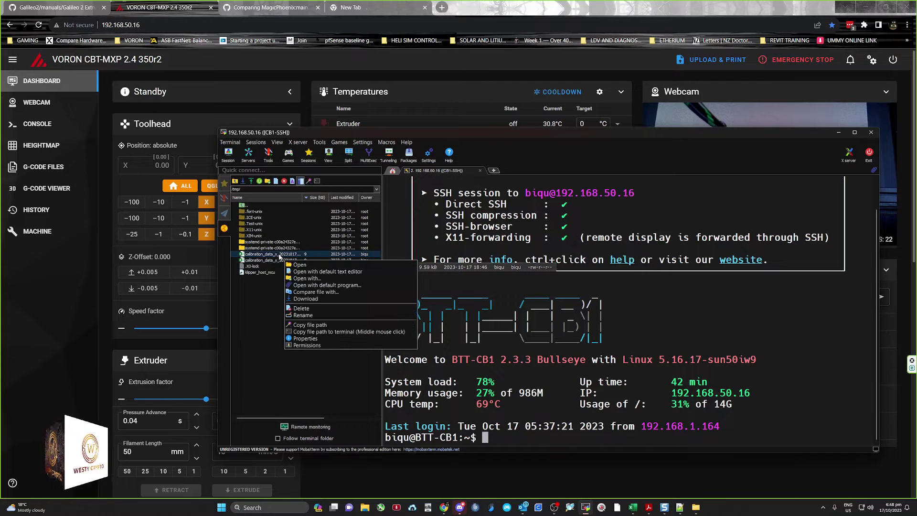
{"action": "left_click", "coordinate": [308, 315]}
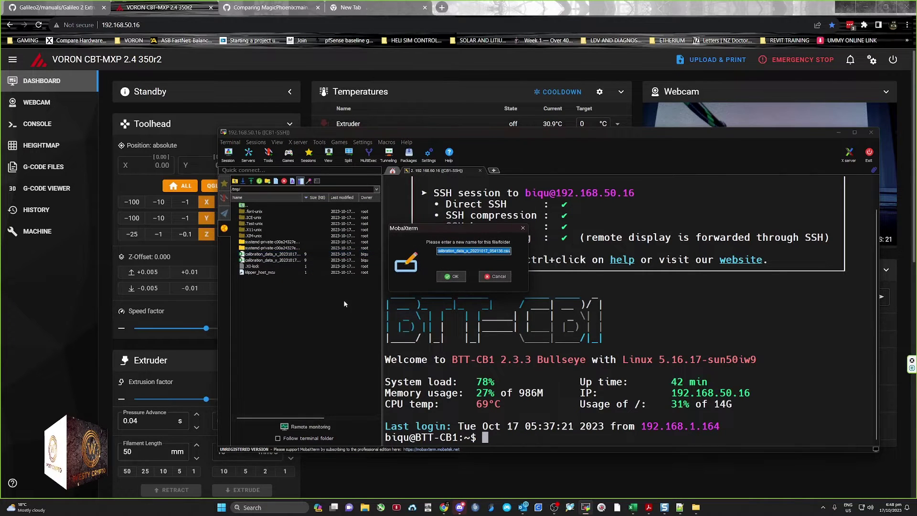
{"action": "left_click", "coordinate": [452, 251]}
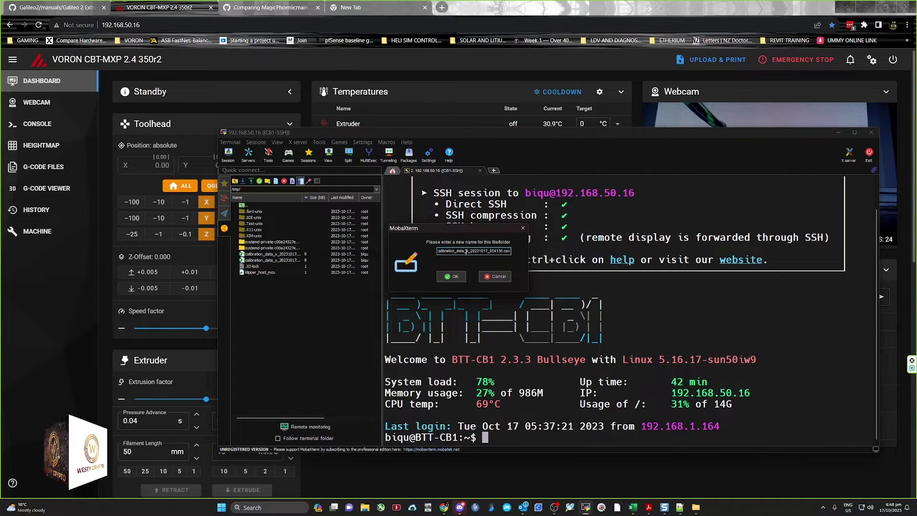
{"action": "left_click_drag", "start_coordinate": [470, 251], "coordinate": [430, 252]}
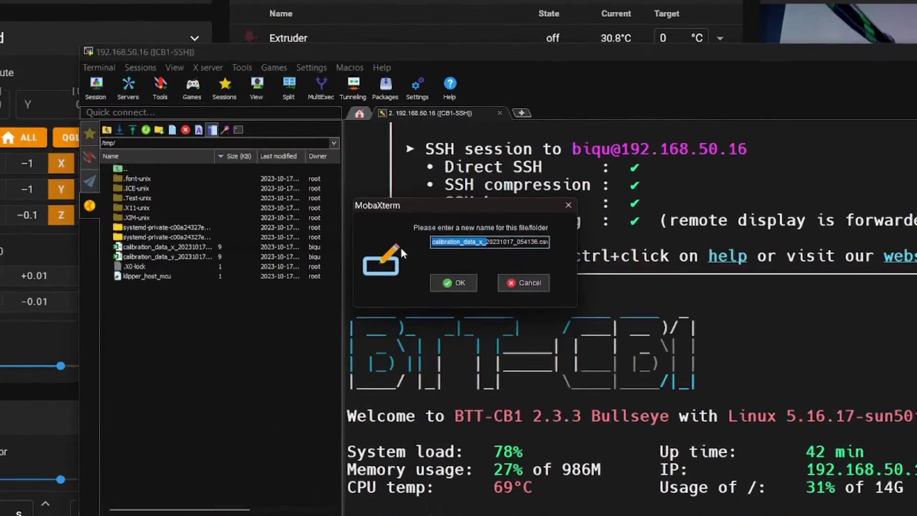
{"action": "key", "text": "BackSpace"}
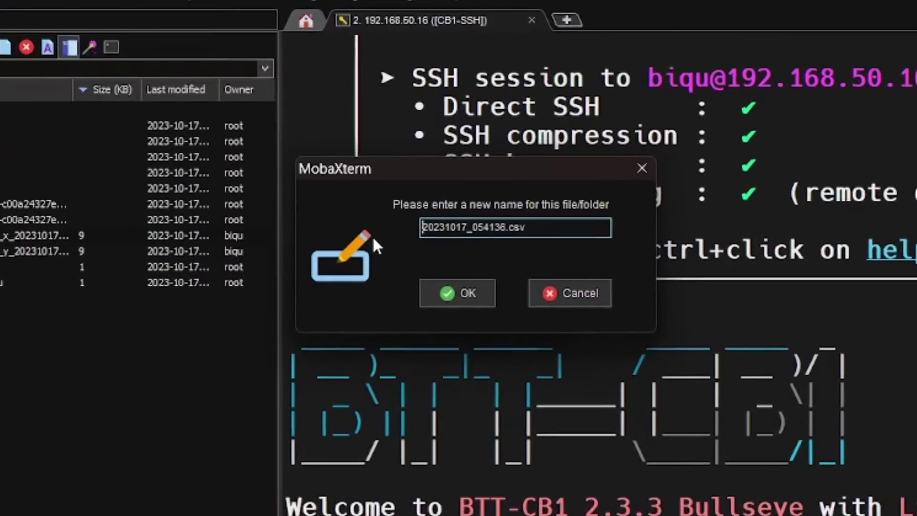
{"action": "type", "text": "resonances_x_"}
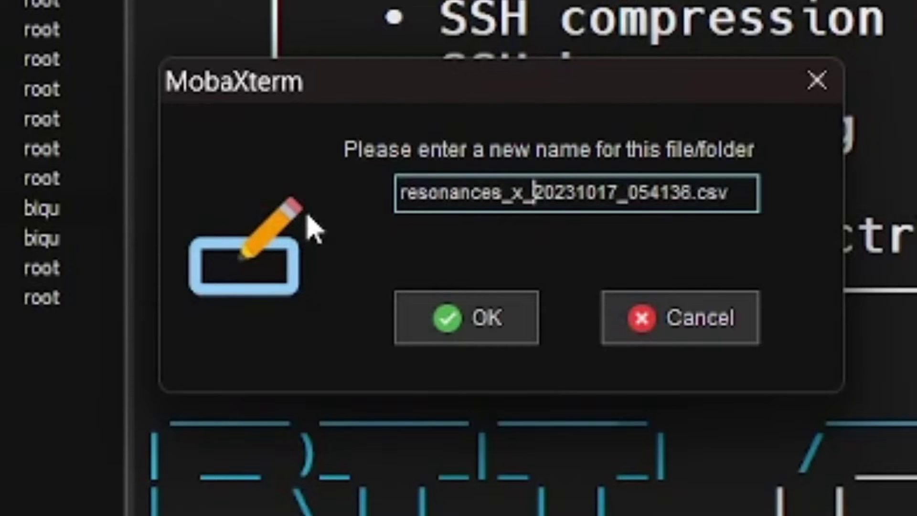
{"action": "left_click", "coordinate": [477, 337]}
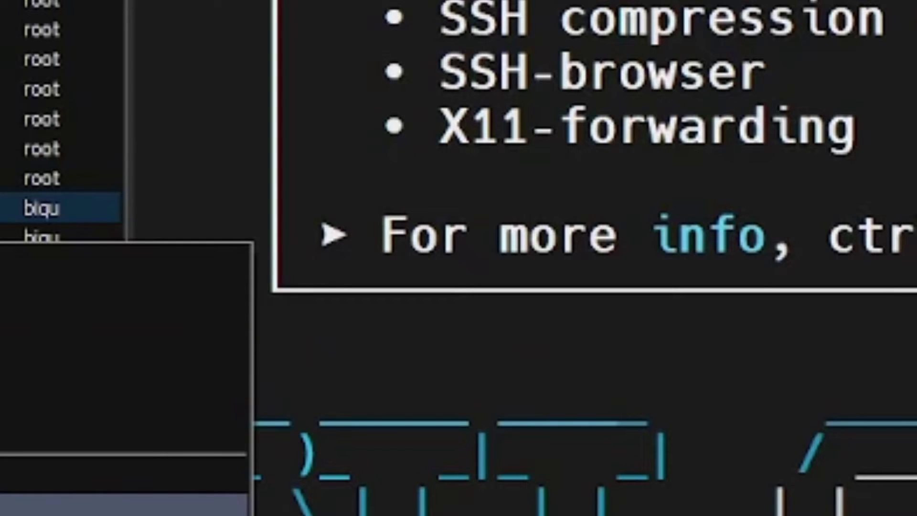
Try to rename the Y-axis calibration data file in /tmp as resonances_x_20231017_054136.csv
{"action": "left_click", "coordinate": [124, 504]}
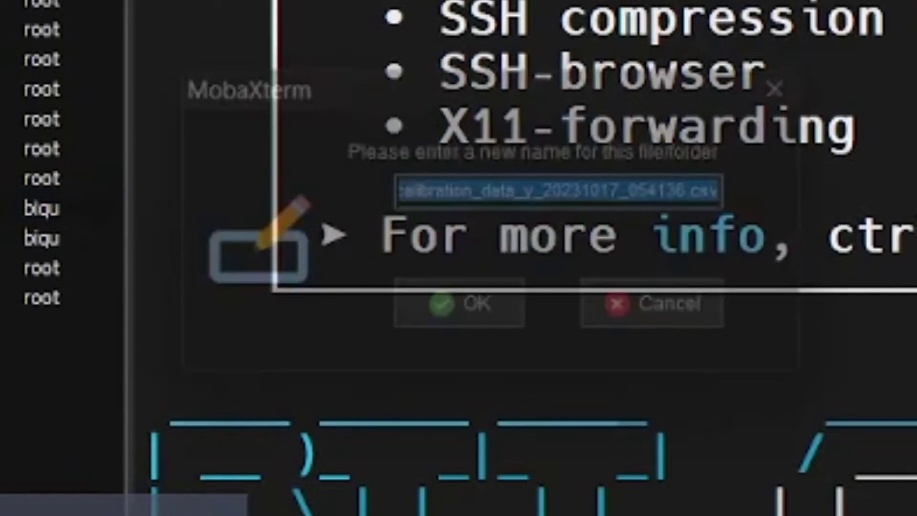
{"action": "left_click", "coordinate": [498, 201]}
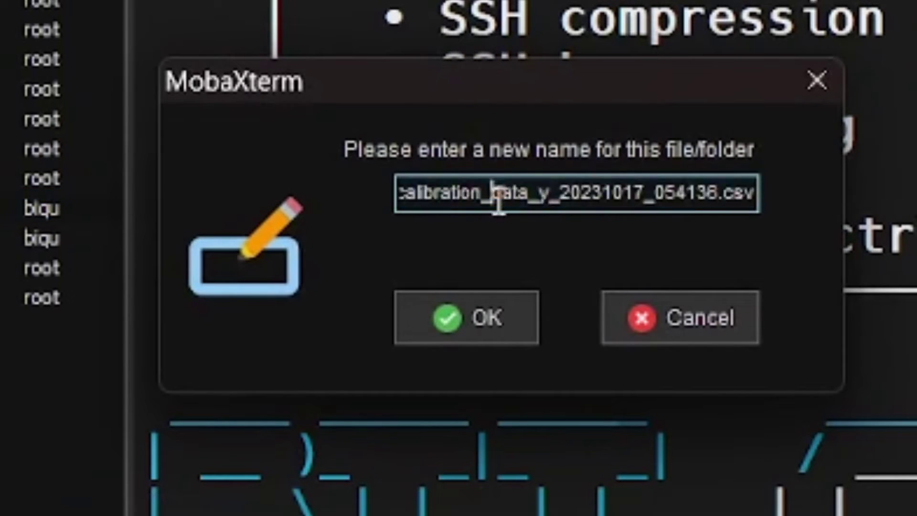
{"action": "left_click_drag", "start_coordinate": [575, 204], "coordinate": [391, 210]}
{"action": "left_click", "coordinate": [575, 205]}
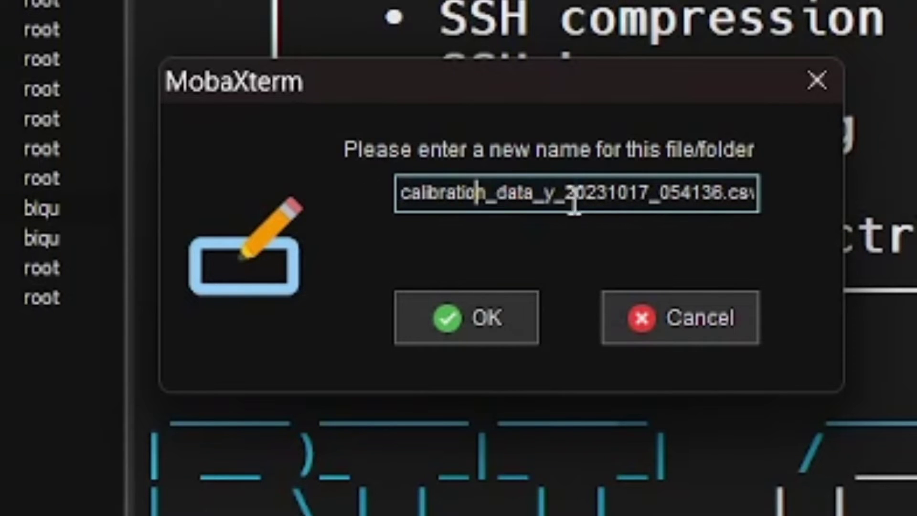
{"action": "left_click_drag", "start_coordinate": [578, 205], "coordinate": [429, 208]}
{"action": "left_click", "coordinate": [431, 207]}
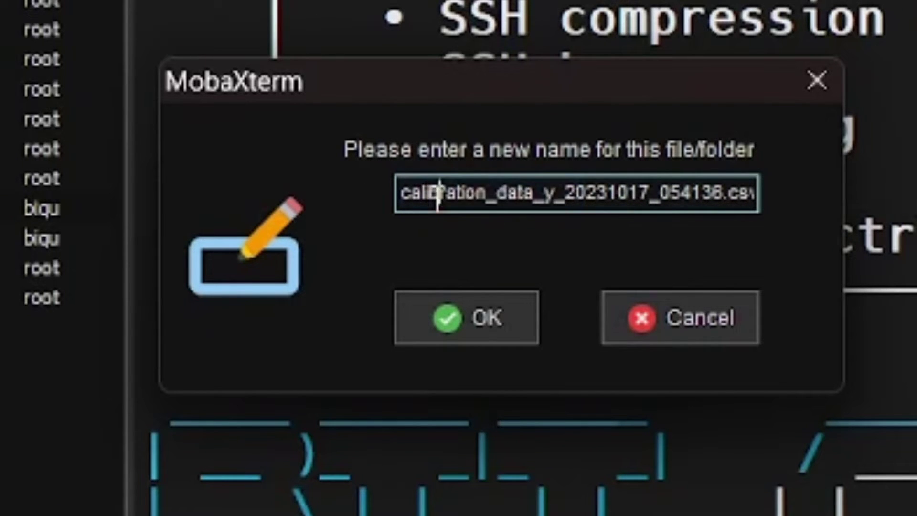
{"action": "left_click_drag", "start_coordinate": [568, 195], "coordinate": [358, 204]}
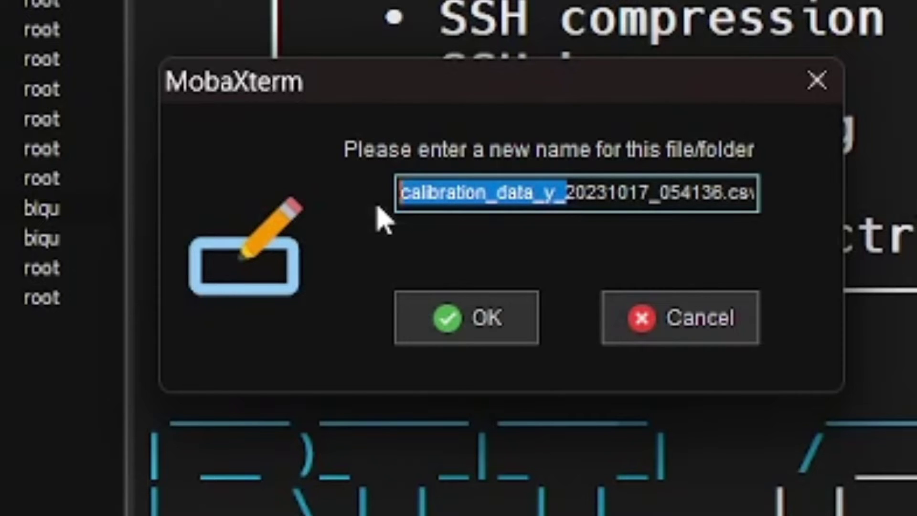
{"action": "key", "text": "BackSpace"}
{"action": "type", "text": "resonances_x_"}
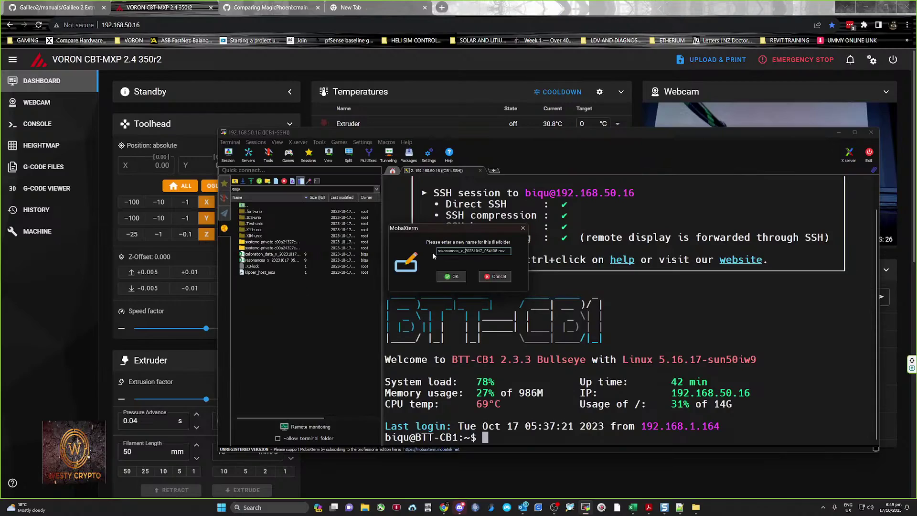
{"action": "left_click", "coordinate": [451, 276]}
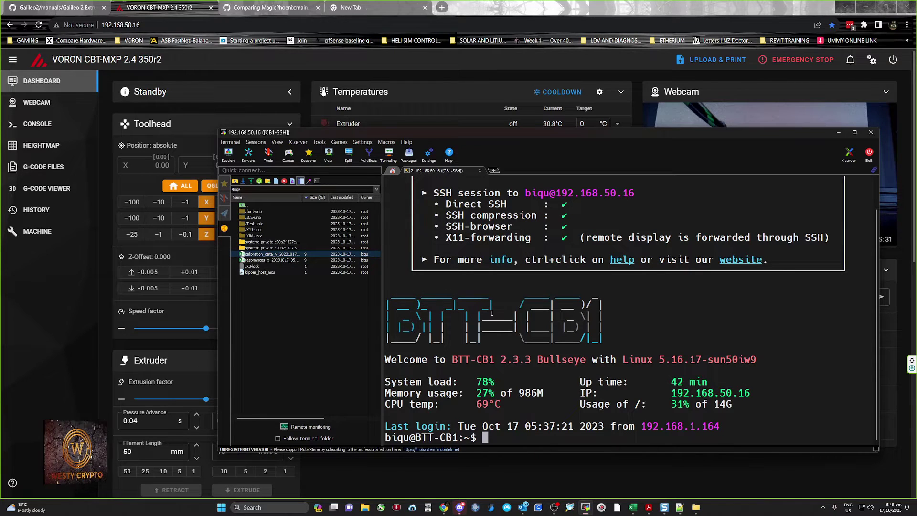
Copy the X-axis graph command from line 8 of the Notepad++ instructions and run it in the MobaXterm SSH terminal
{"action": "key", "text": "alt+Tab"}
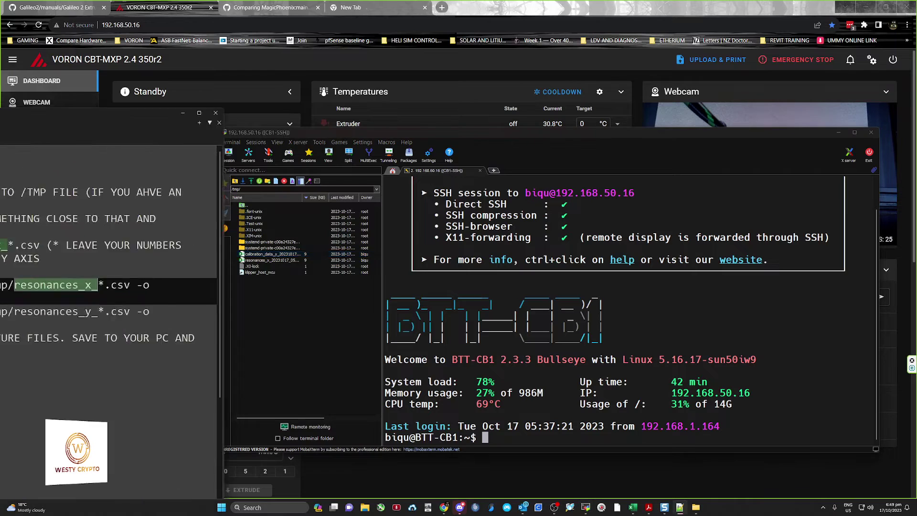
{"action": "left_click", "coordinate": [274, 231]}
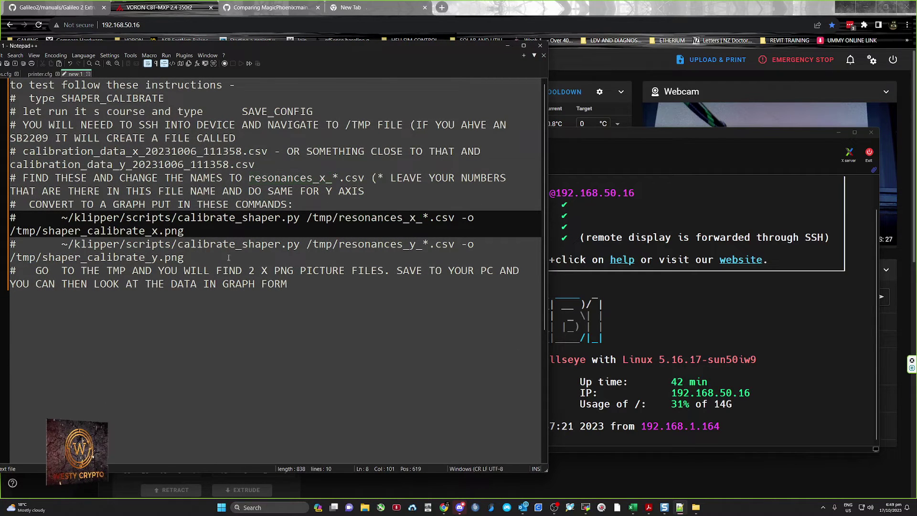
{"action": "left_click_drag", "start_coordinate": [60, 218], "coordinate": [195, 233]}
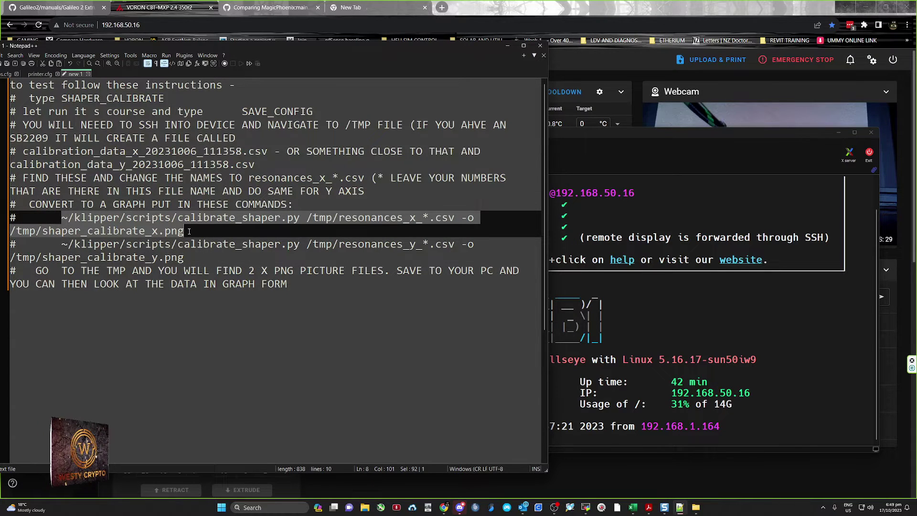
{"action": "left_click", "coordinate": [565, 279]}
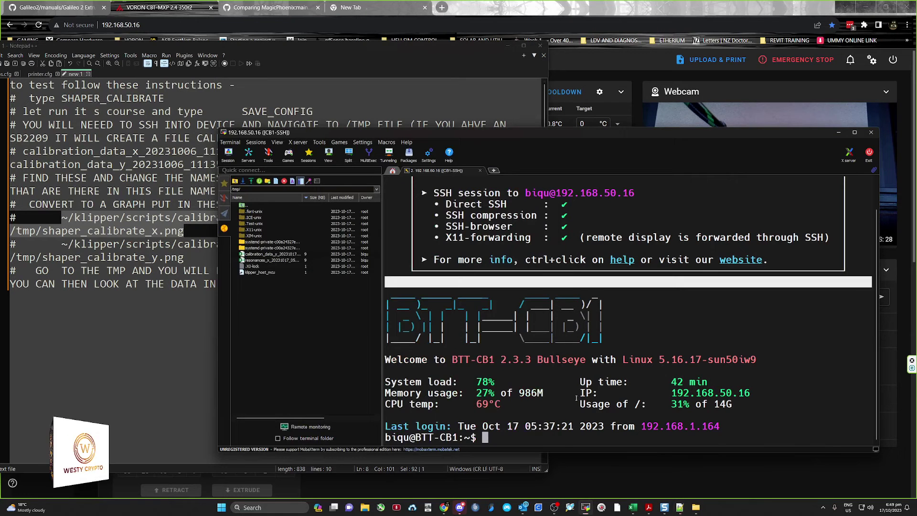
{"action": "right_click", "coordinate": [553, 434]}
{"action": "key", "text": "Return"}
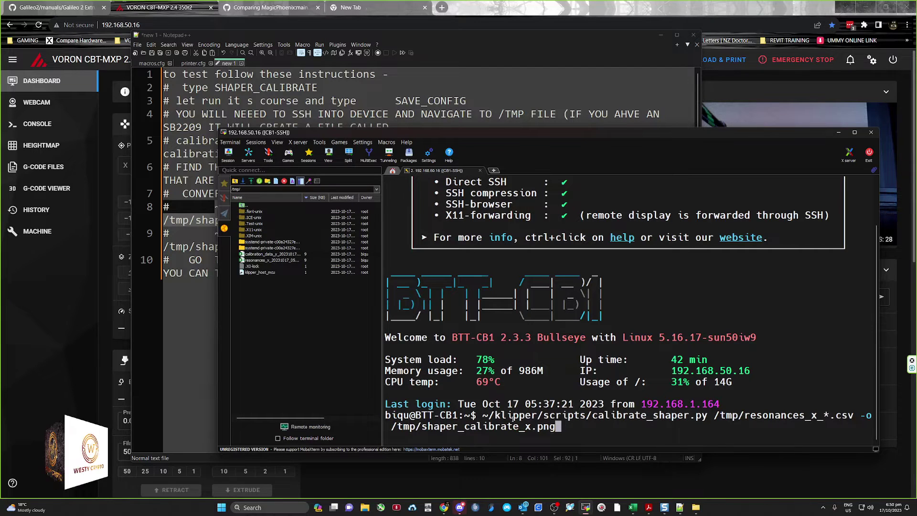
{"action": "key", "text": "Return"}
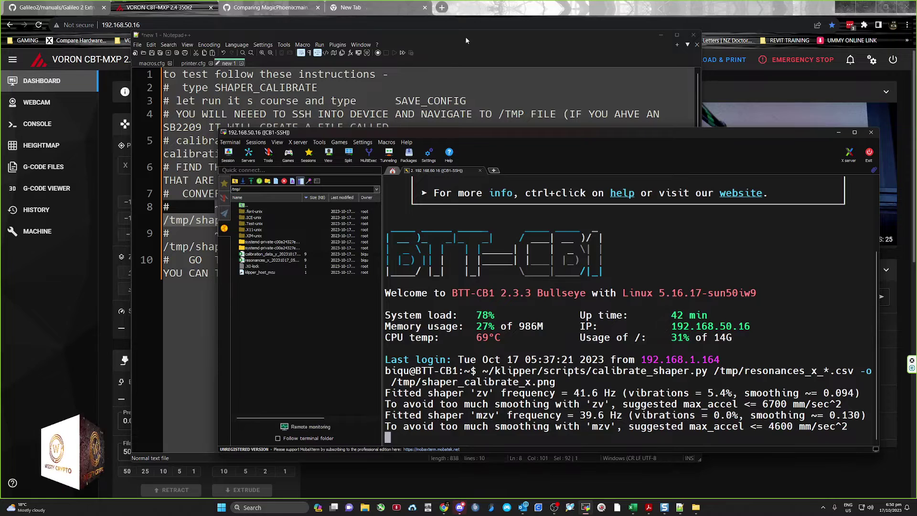
Copy the Y-axis graph command from line 9 of the Notepad++ instructions and try running it in the MobaXterm terminal
{"action": "left_click", "coordinate": [469, 36]}
{"action": "left_click", "coordinate": [258, 249]}
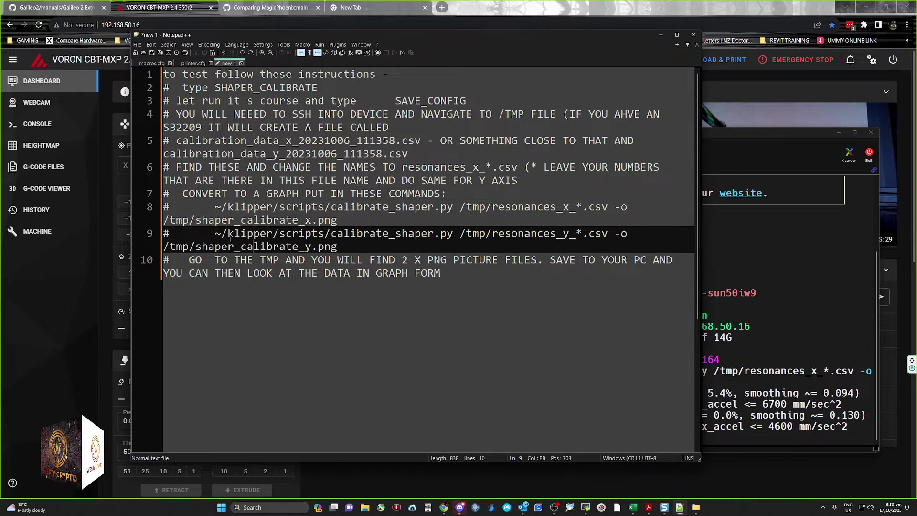
{"action": "left_click_drag", "start_coordinate": [215, 233], "coordinate": [337, 250]}
{"action": "key", "text": "ctrl+c"}
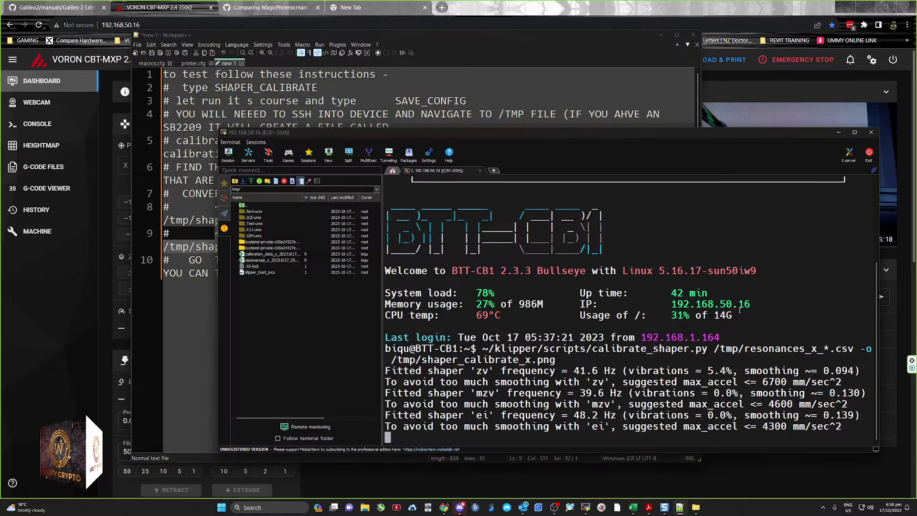
{"action": "key", "text": "alt+Tab"}
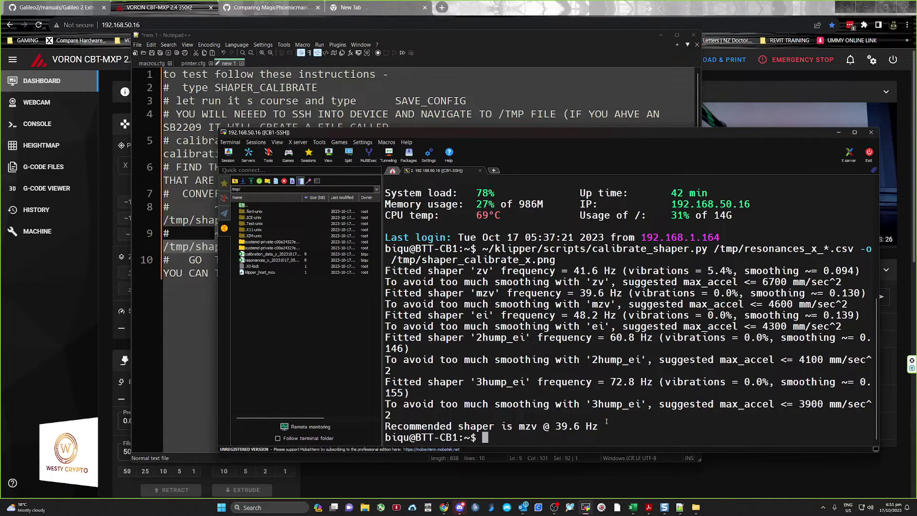
{"action": "right_click", "coordinate": [500, 437]}
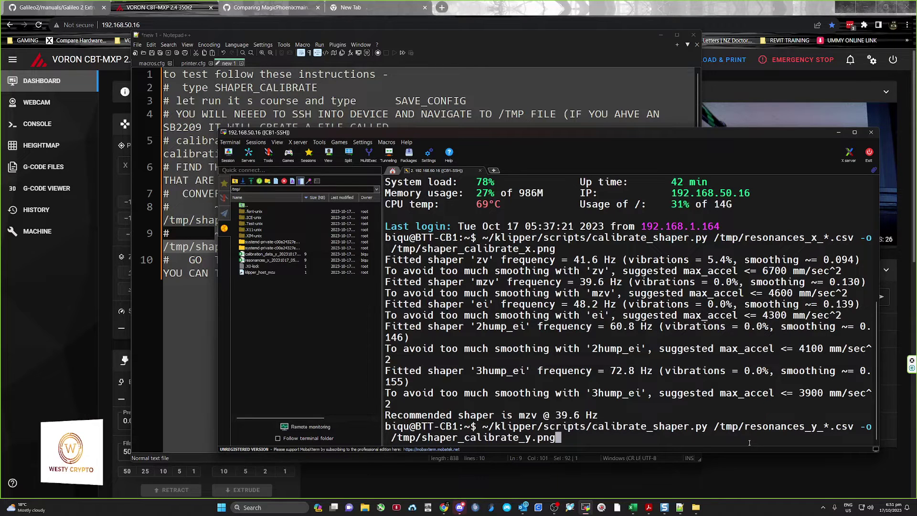
{"action": "key", "text": "Return"}
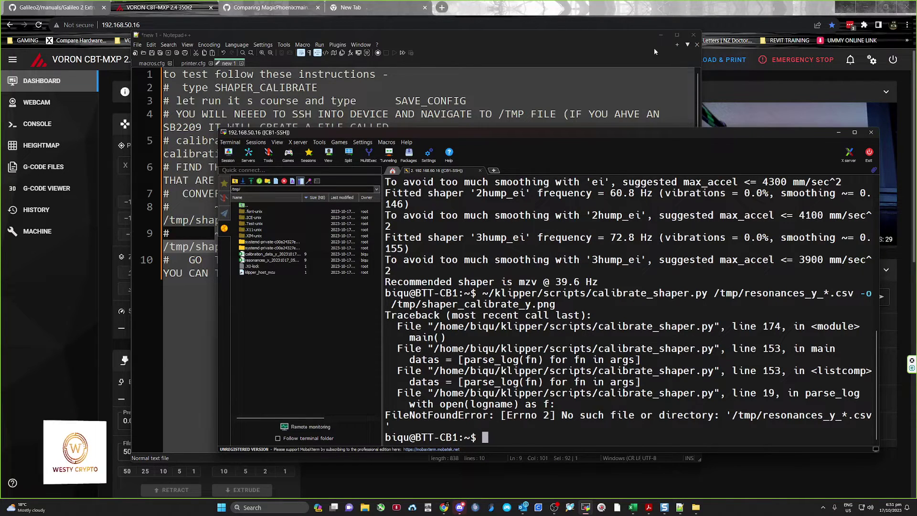
Rename the Y-axis calibration data file in MobaXterm's /tmp listing as resonances_y_0231017_054136.csv and accept the rename
{"action": "left_click", "coordinate": [628, 50]}
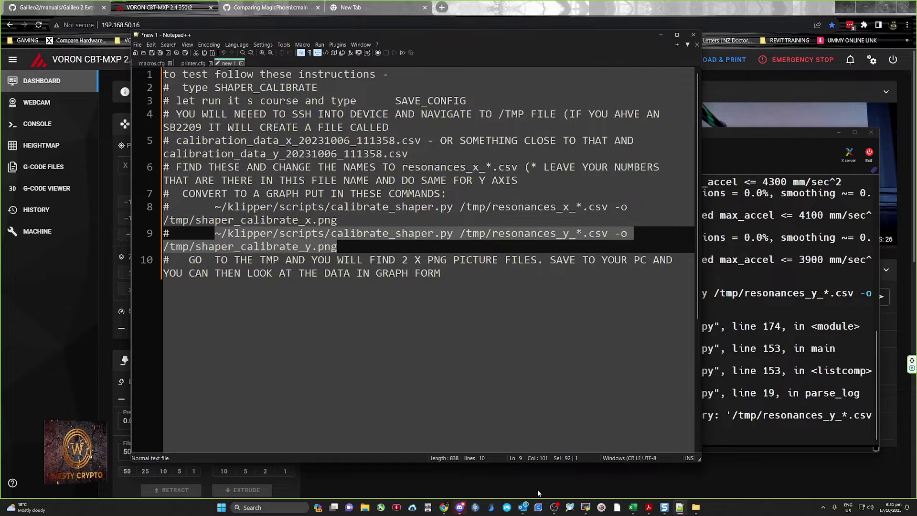
{"action": "left_click", "coordinate": [589, 484]}
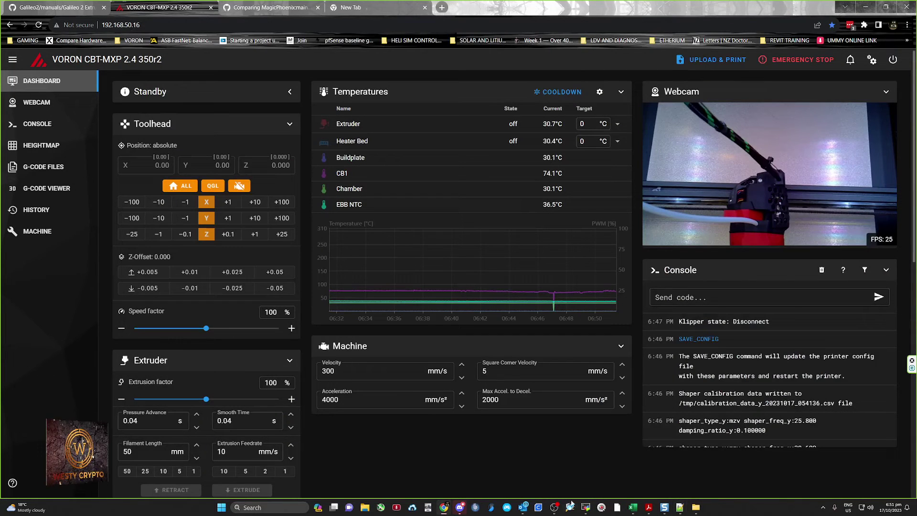
{"action": "left_click", "coordinate": [585, 507]}
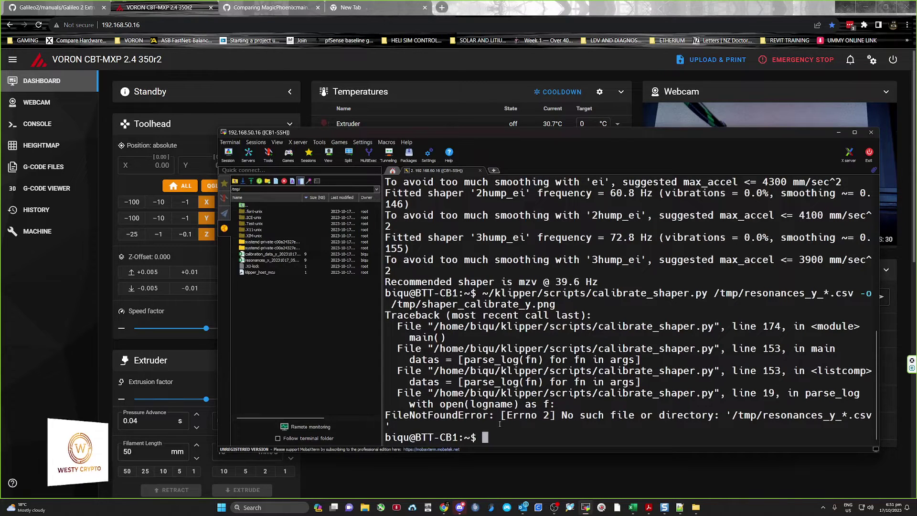
{"action": "left_click", "coordinate": [272, 256]}
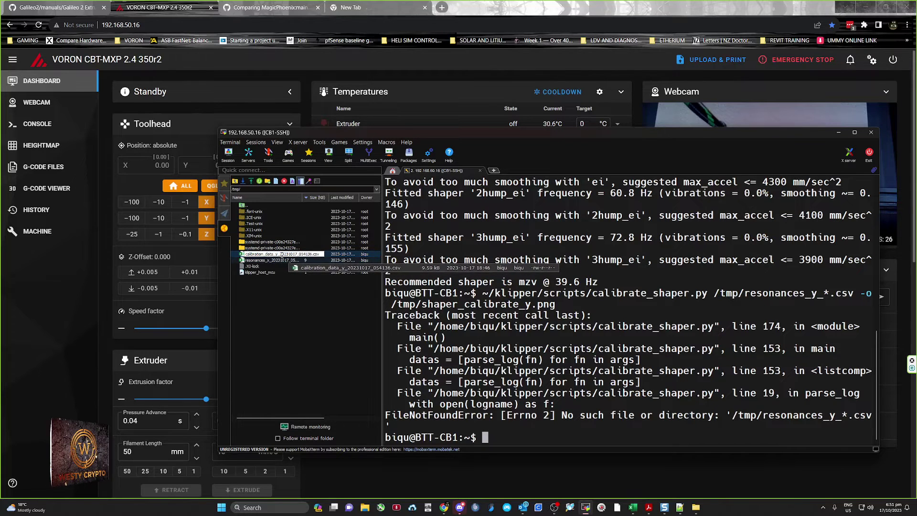
{"action": "left_click_drag", "start_coordinate": [283, 254], "coordinate": [266, 261]}
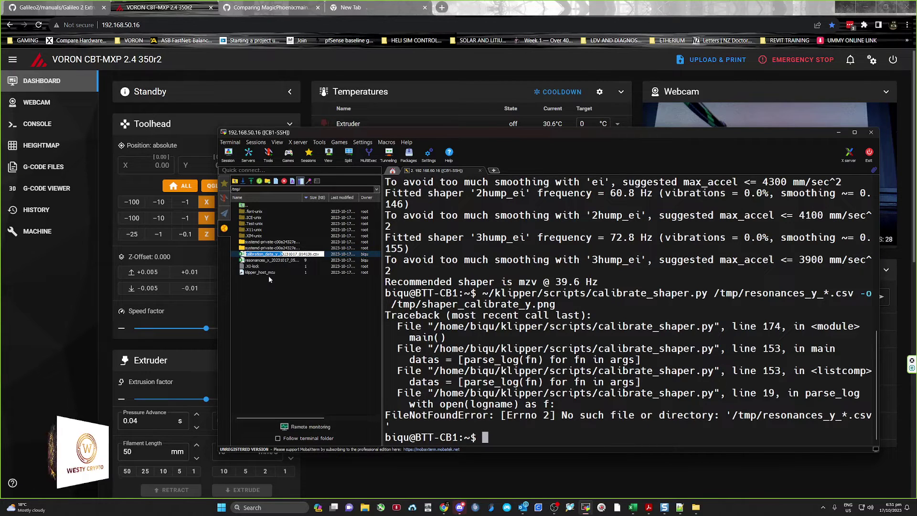
{"action": "type", "text": "R"}
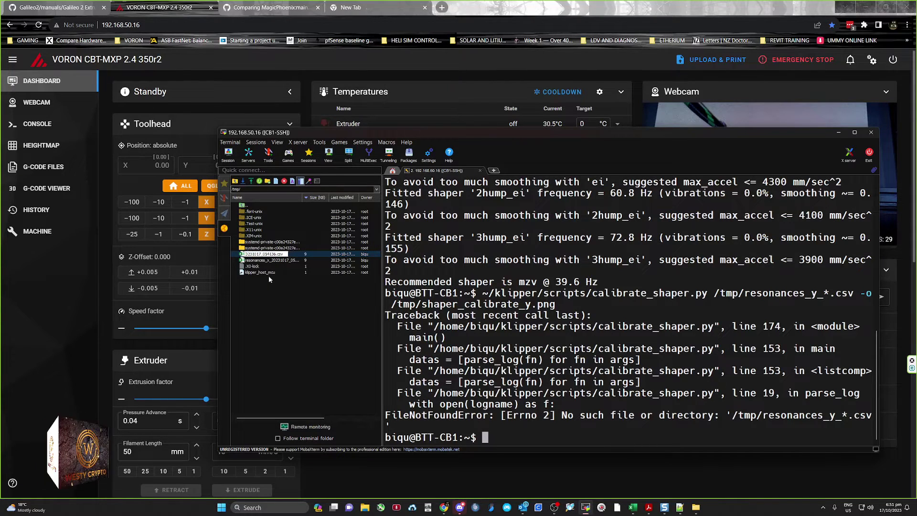
{"action": "type", "text": "esonanc"}
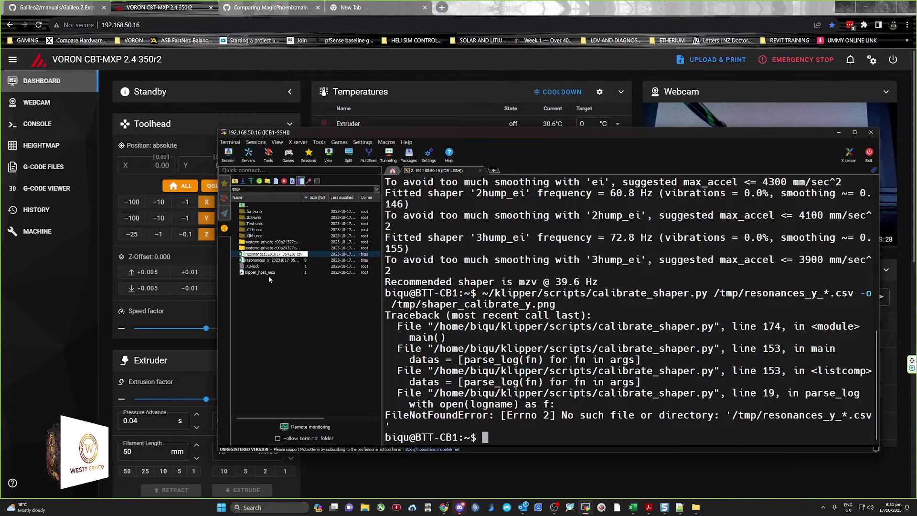
{"action": "type", "text": "es"}
{"action": "type", "text": "_y"}
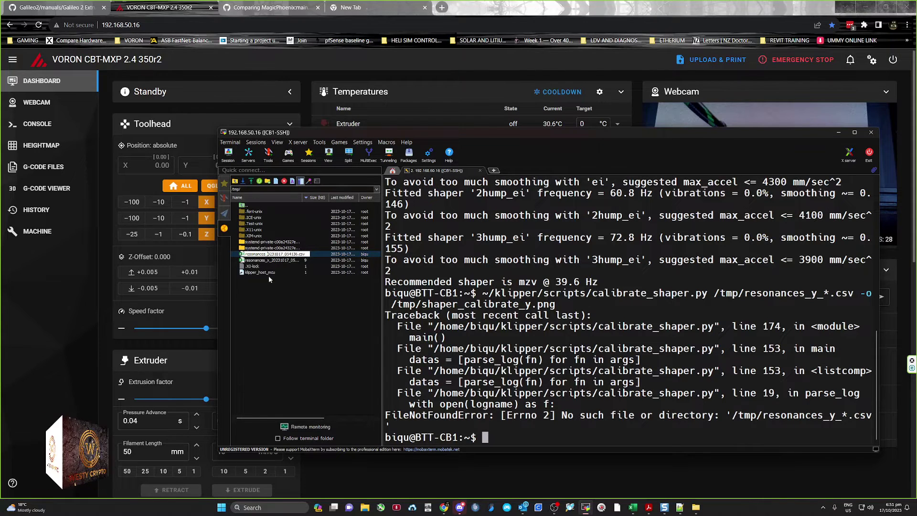
{"action": "type", "text": "_2"}
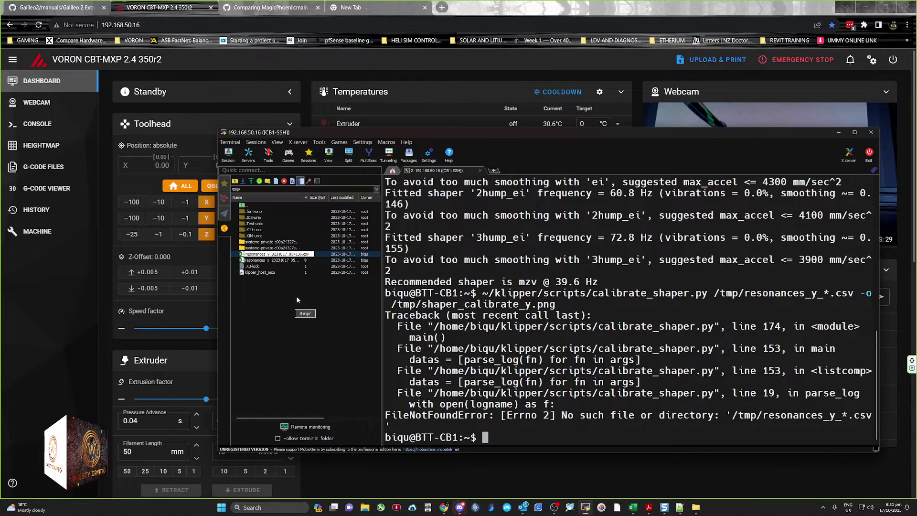
{"action": "key", "text": "Return"}
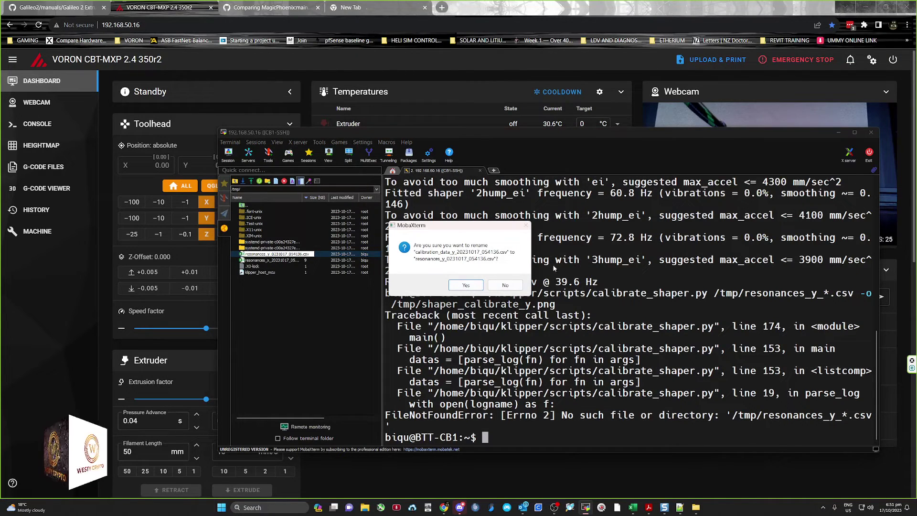
{"action": "left_click", "coordinate": [473, 285]}
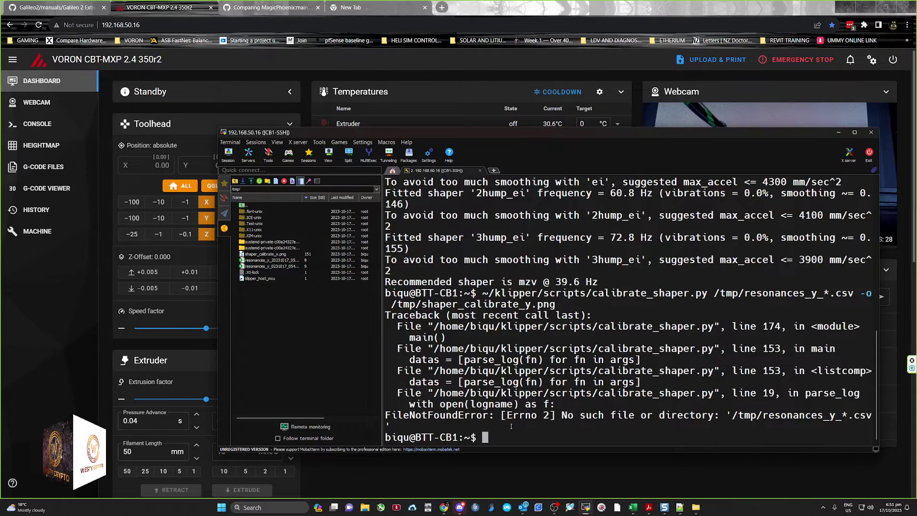
{"action": "left_click_drag", "start_coordinate": [511, 437], "coordinate": [461, 437]}
{"action": "right_click", "coordinate": [462, 437]}
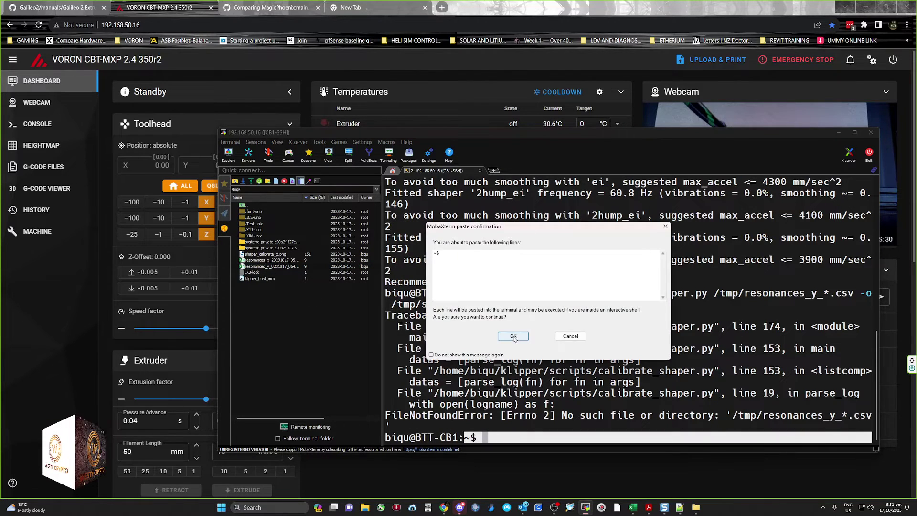
{"action": "left_click", "coordinate": [564, 334]}
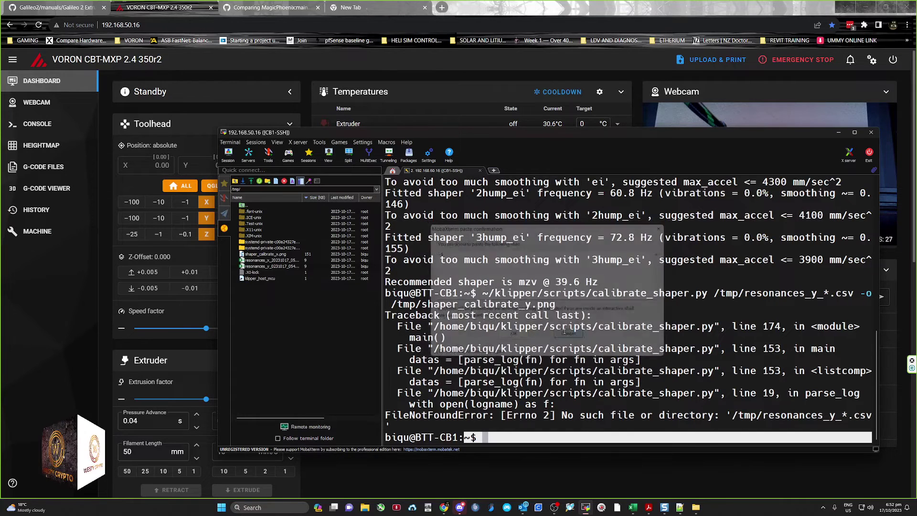
{"action": "left_click", "coordinate": [564, 330]}
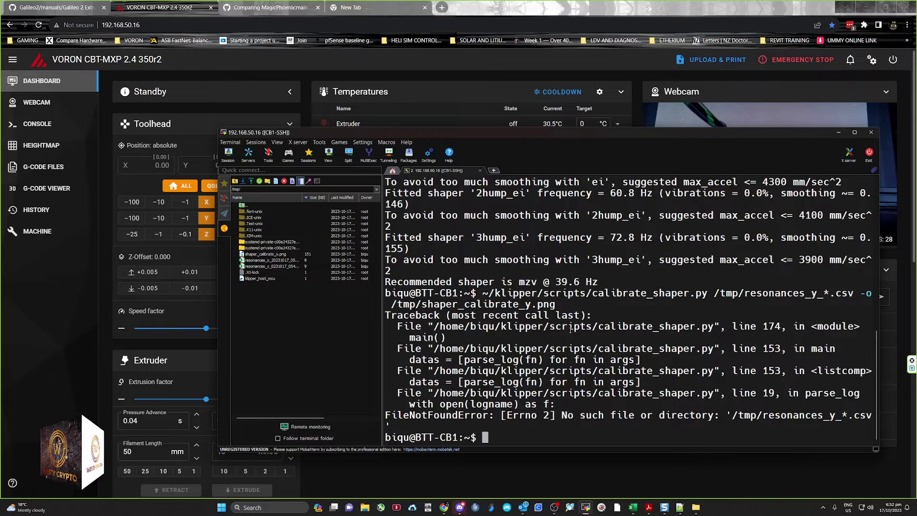
{"action": "key", "text": "alt+Tab"}
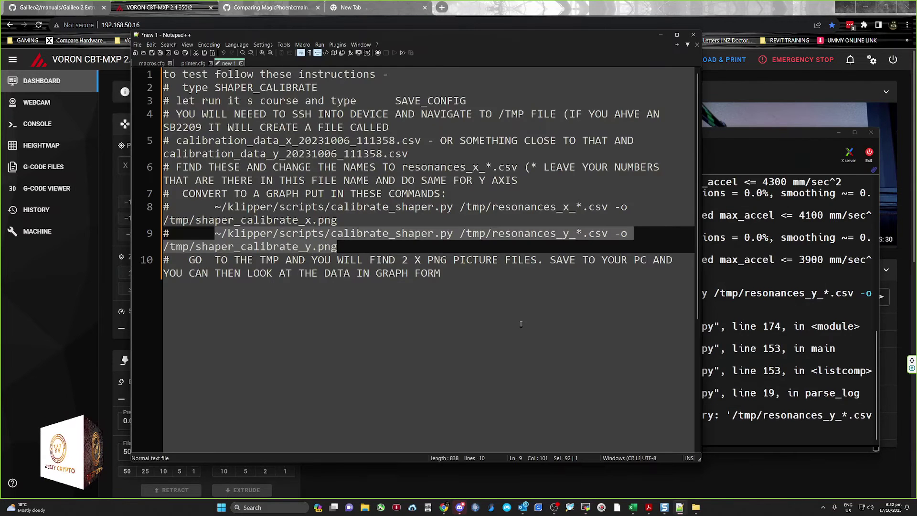
{"action": "left_click_drag", "start_coordinate": [392, 249], "coordinate": [218, 235]}
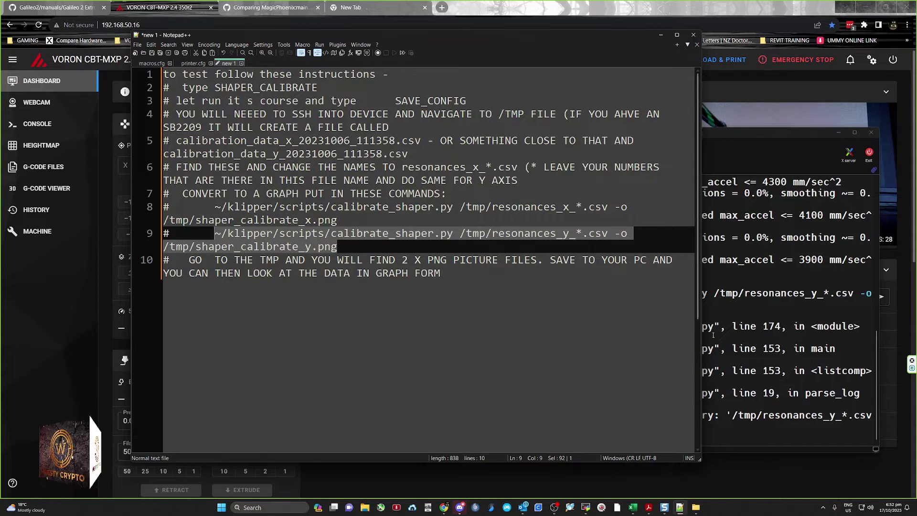
{"action": "key", "text": "alt+Tab"}
{"action": "right_click", "coordinate": [528, 315]}
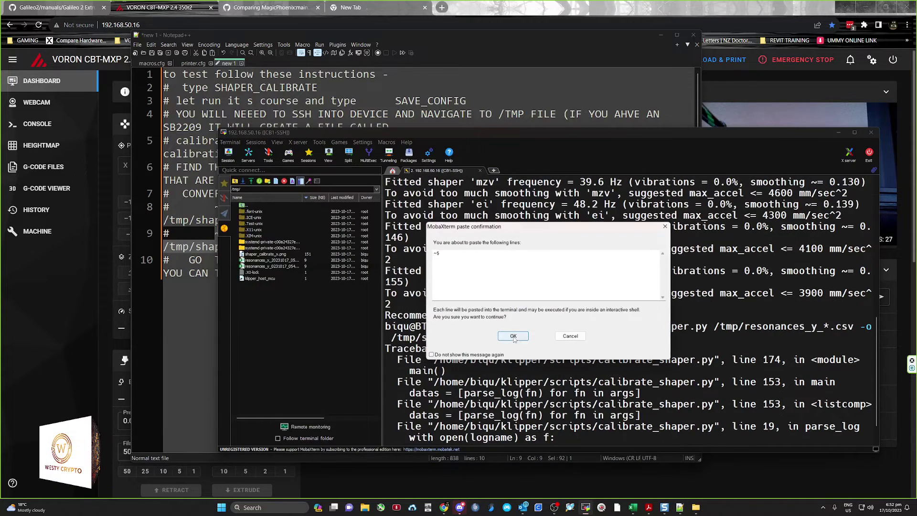
{"action": "left_click", "coordinate": [570, 335]}
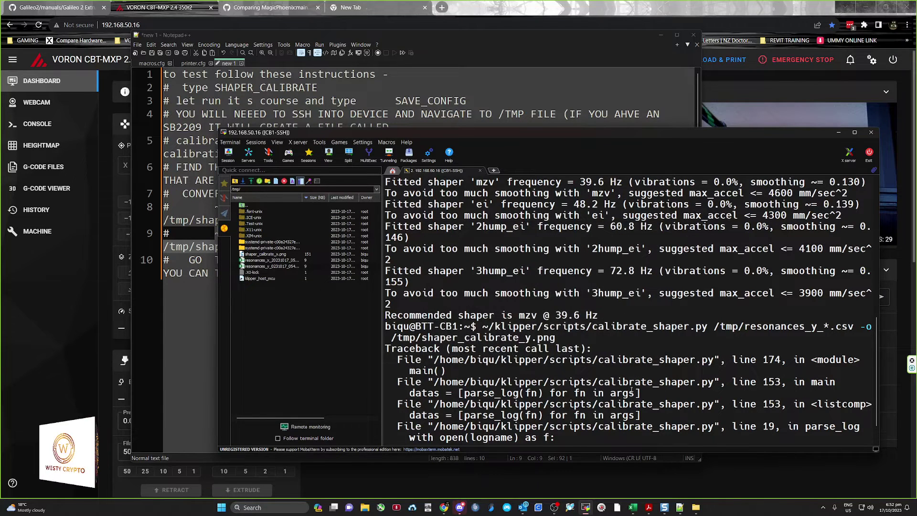
{"action": "scroll", "coordinate": [632, 390], "scroll_direction": "down", "scroll_amount": 1}
{"action": "left_click", "coordinate": [492, 438]}
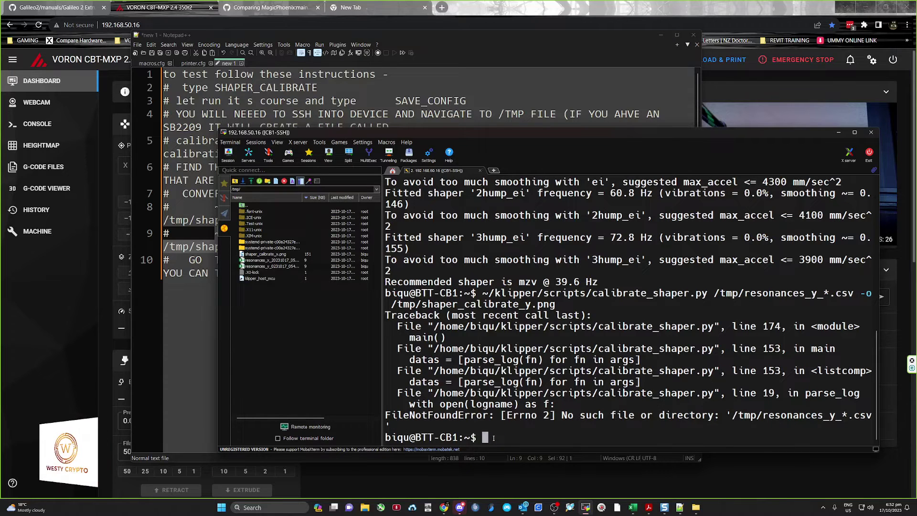
Copy the Y-axis graph command from line 9 of the Notepad++ instructions and run it in the MobaXterm SSH terminal
{"action": "key", "text": "alt+Tab"}
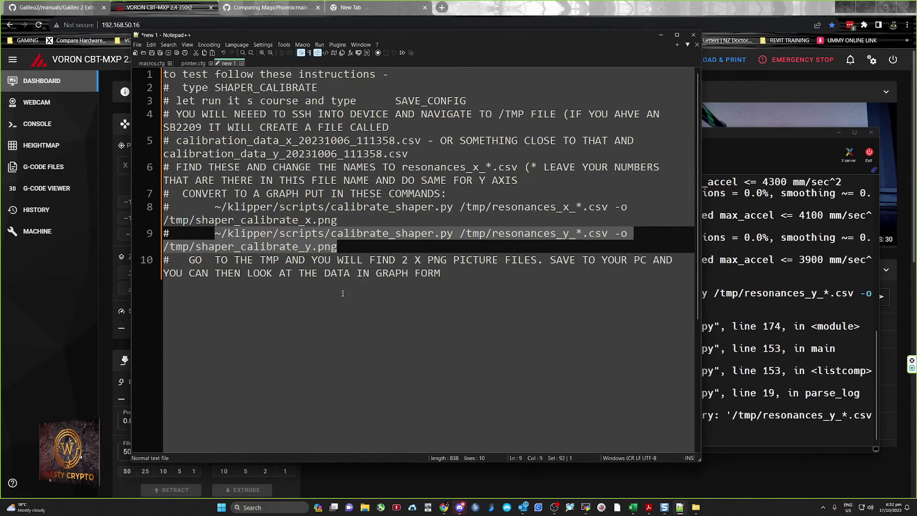
{"action": "left_click", "coordinate": [307, 259]}
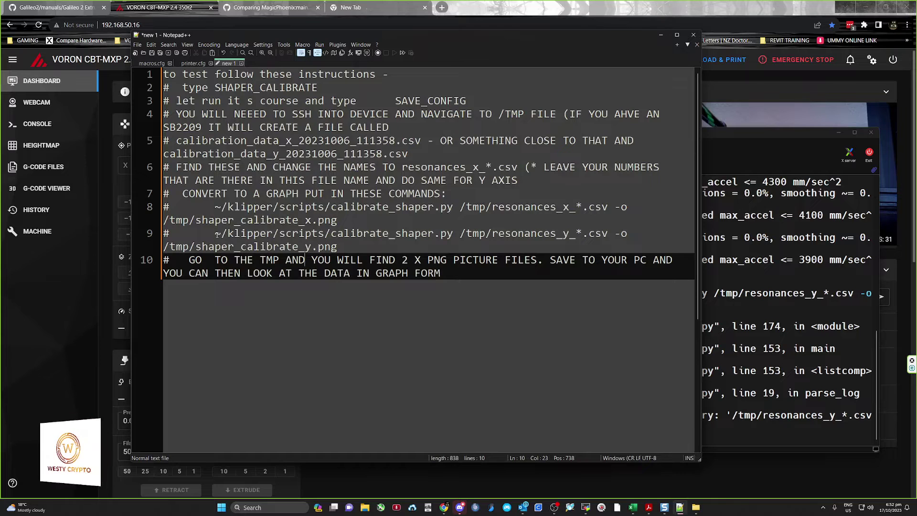
{"action": "left_click_drag", "start_coordinate": [215, 233], "coordinate": [338, 247]}
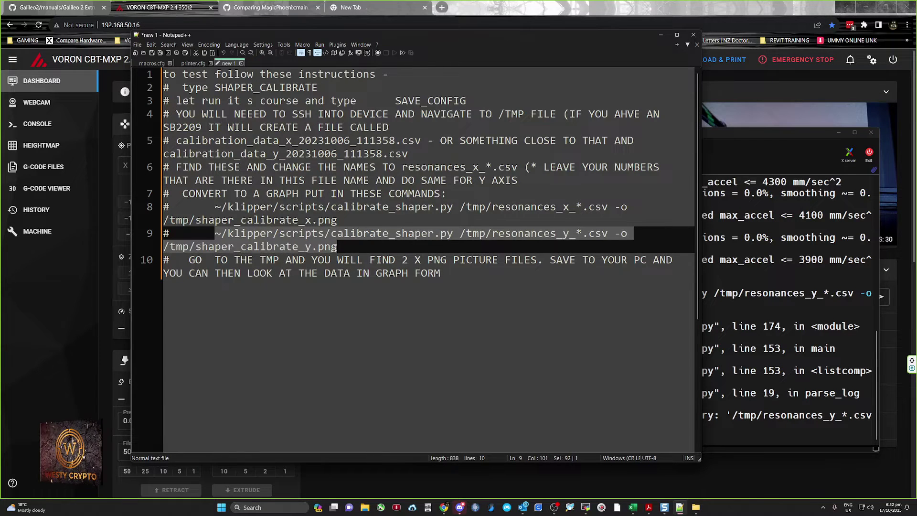
{"action": "right_click", "coordinate": [329, 248]}
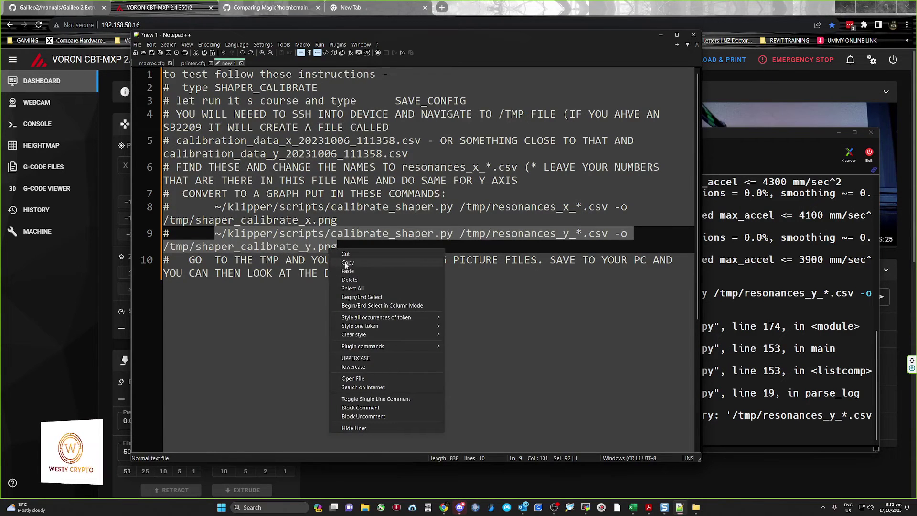
{"action": "left_click", "coordinate": [347, 263]}
{"action": "left_click", "coordinate": [722, 424]}
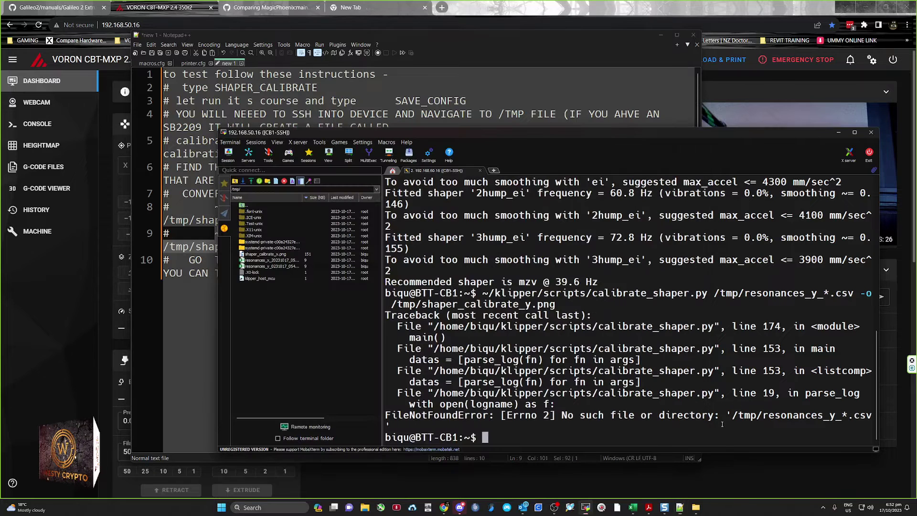
{"action": "right_click", "coordinate": [647, 433]}
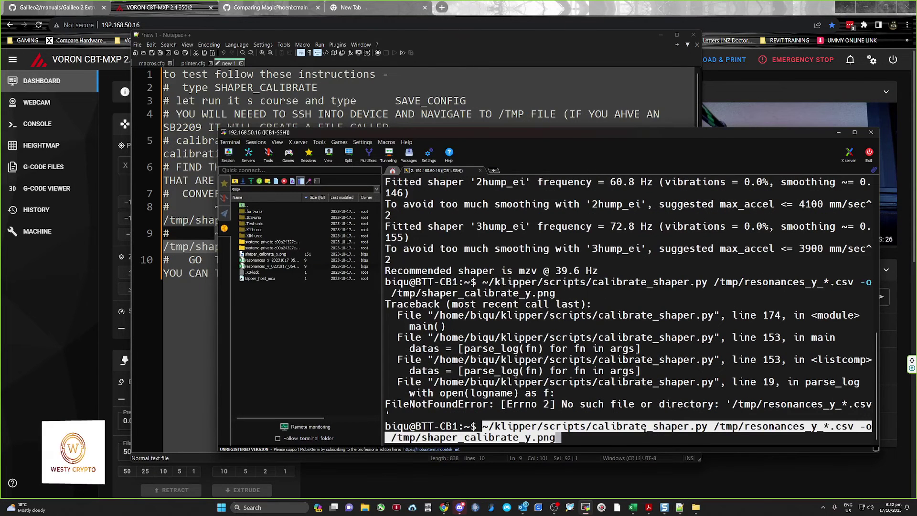
{"action": "key", "text": "End"}
{"action": "key", "text": "Return"}
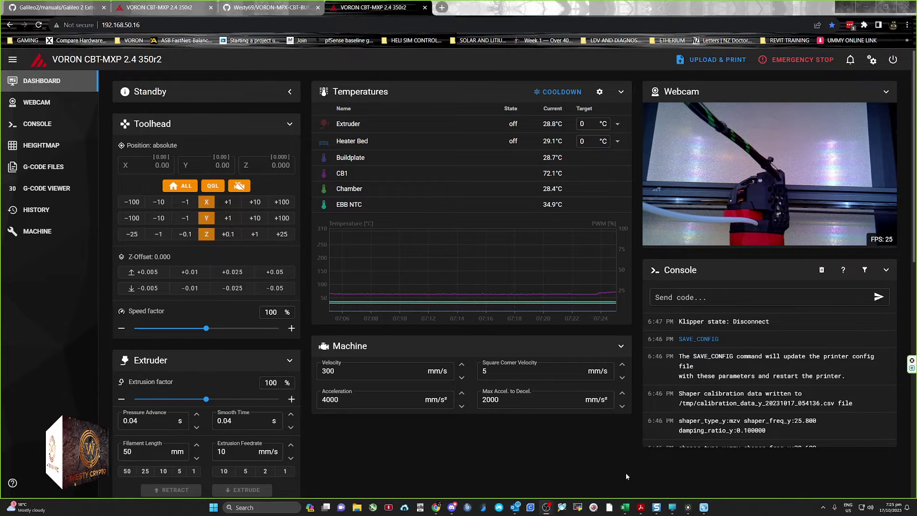
Switch to MobaXterm, start the saved 192.168.50.16 (CB1-SSH) session and browse to the /tmp folder
{"action": "left_click", "coordinate": [577, 508]}
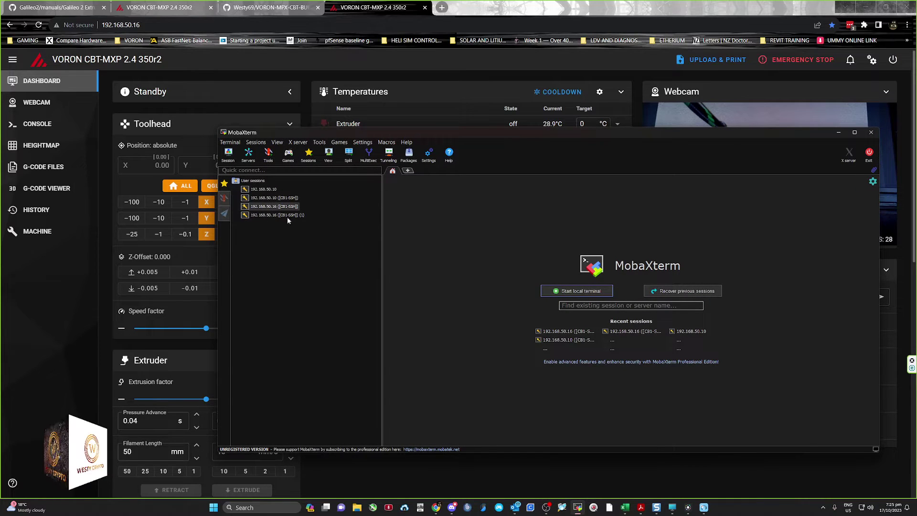
{"action": "double_click", "coordinate": [279, 207]}
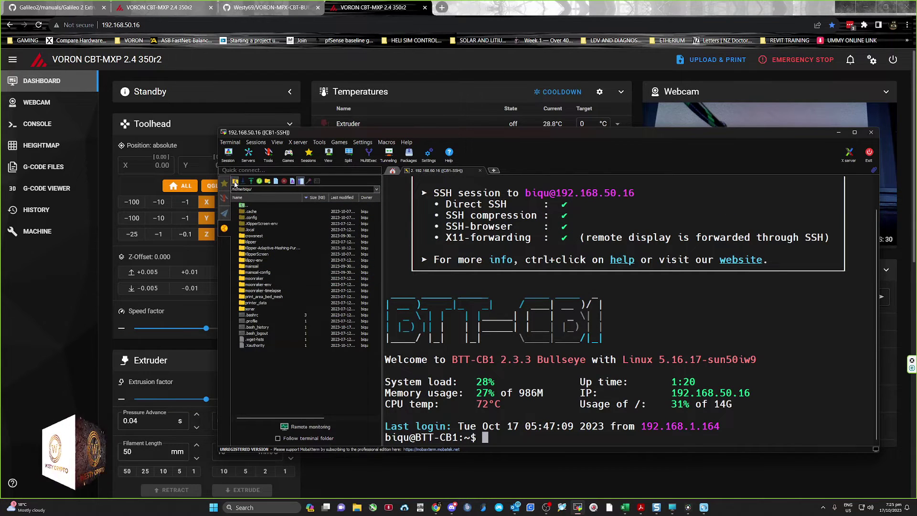
{"action": "left_click", "coordinate": [235, 182]}
{"action": "left_click", "coordinate": [235, 181]}
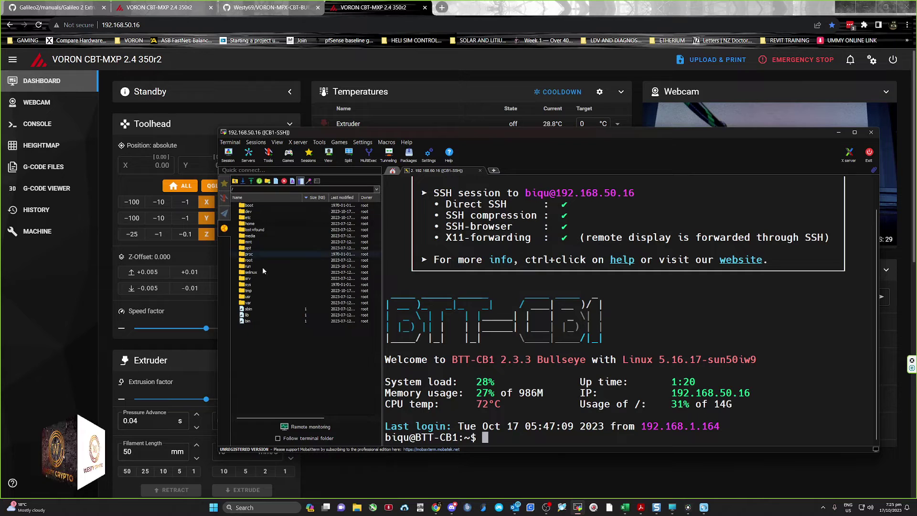
{"action": "double_click", "coordinate": [250, 291]}
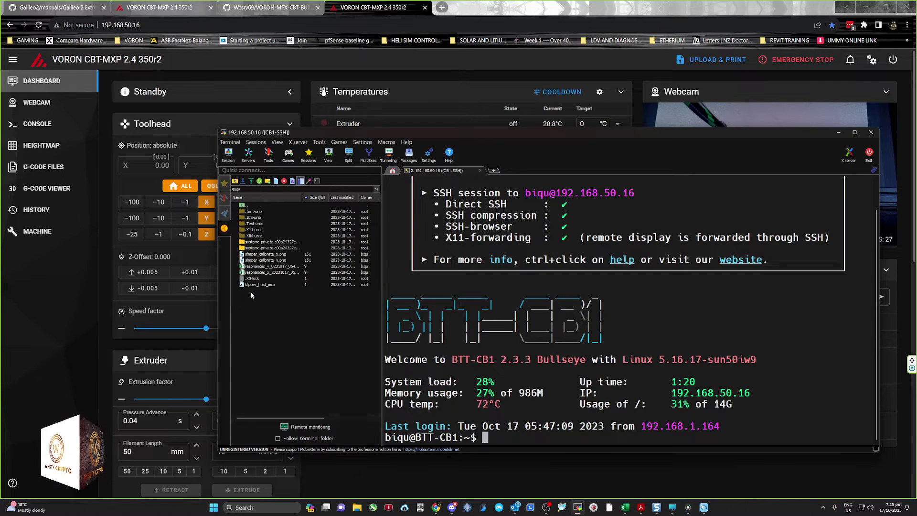
Download shaper_calibrate_x.png and shaper_calibrate_y.png from /tmp to the E:\VORON\klipper\accelerometer data folder
{"action": "left_click", "coordinate": [281, 254]}
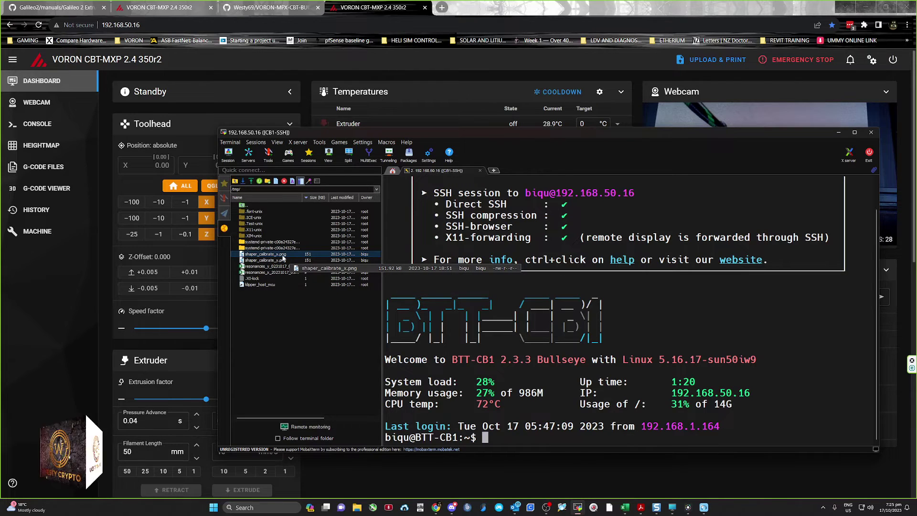
{"action": "left_click", "coordinate": [283, 259], "text": "ctrl"}
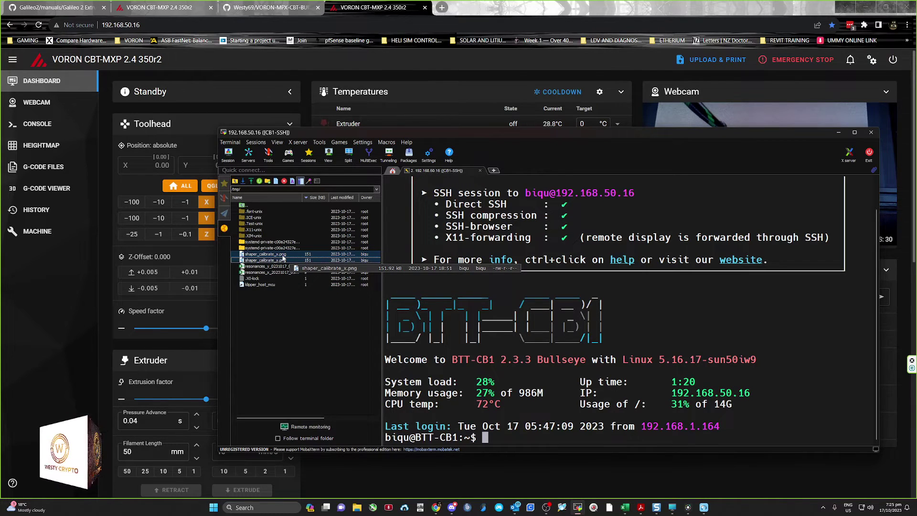
{"action": "right_click", "coordinate": [283, 258]}
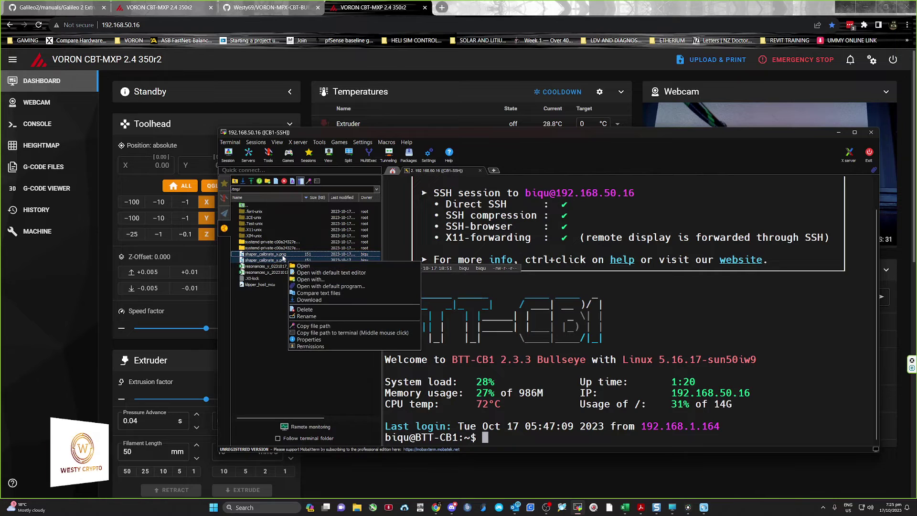
{"action": "left_click", "coordinate": [309, 300]}
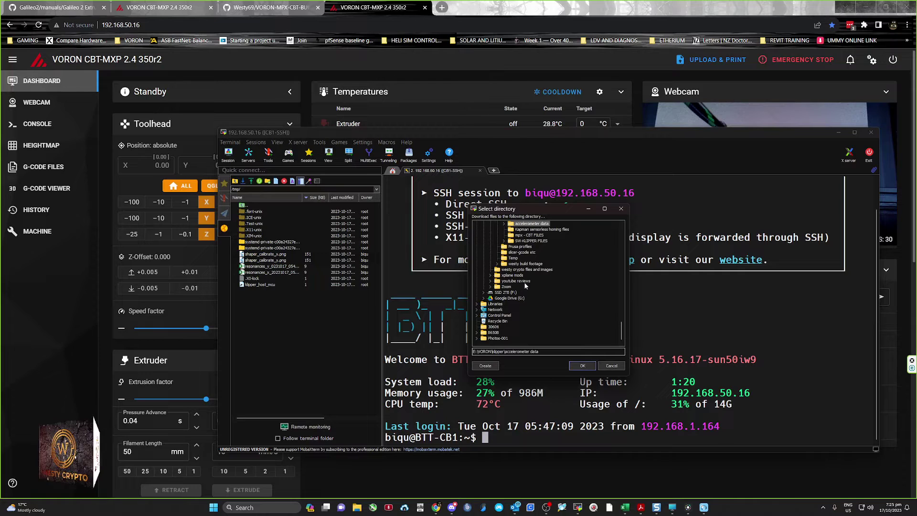
{"action": "scroll", "coordinate": [523, 282], "scroll_direction": "up", "scroll_amount": 2}
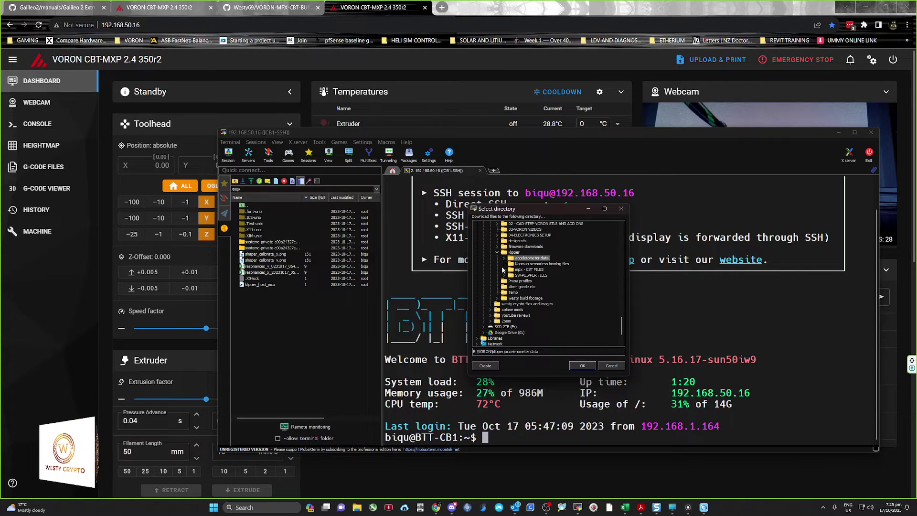
{"action": "left_click", "coordinate": [545, 259]}
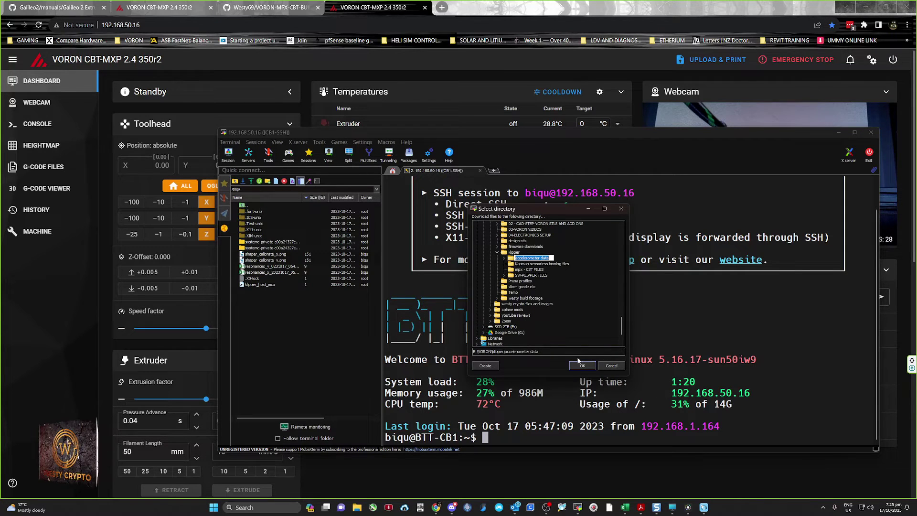
{"action": "left_click", "coordinate": [582, 366]}
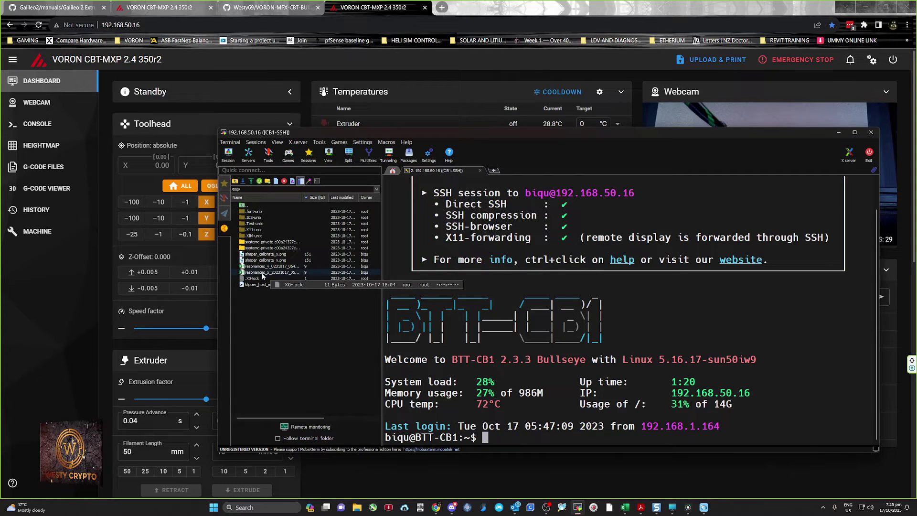
Go up to the root directory, reopen the /tmp folder and close the MobaXterm window
{"action": "left_click", "coordinate": [235, 182]}
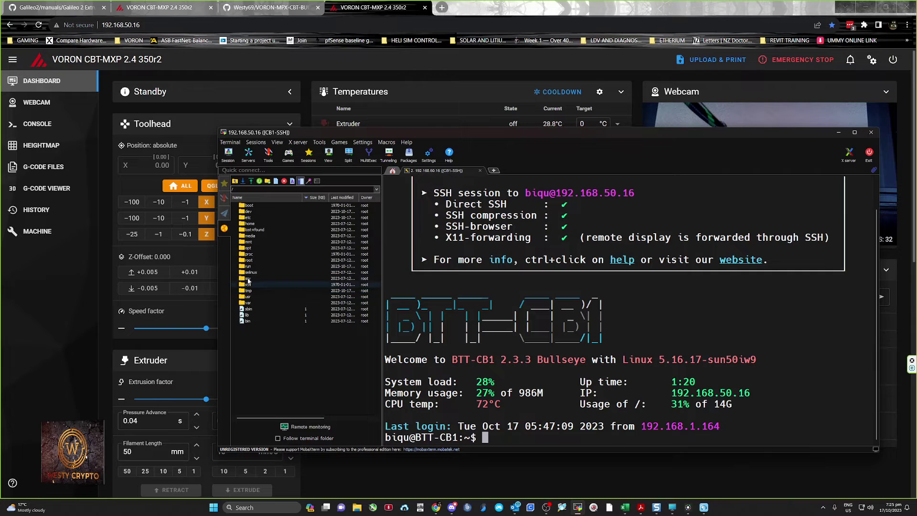
{"action": "double_click", "coordinate": [248, 291]}
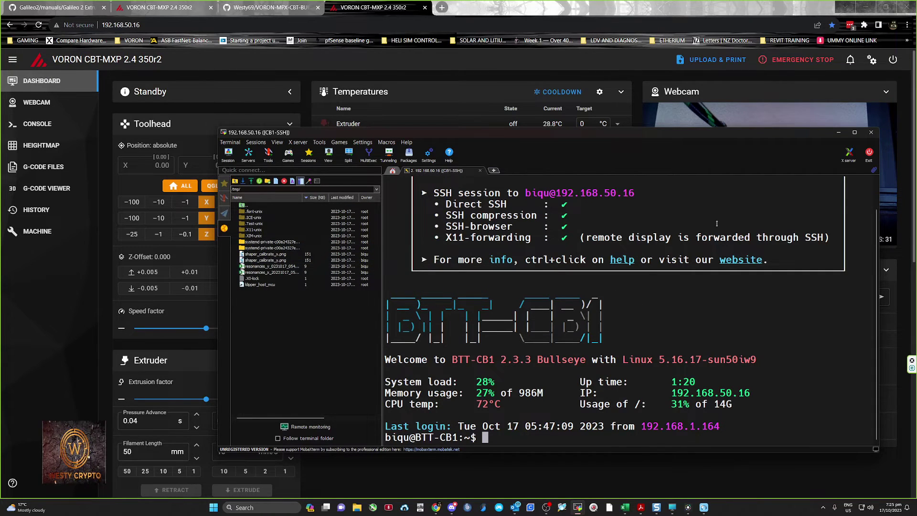
{"action": "left_click", "coordinate": [871, 133]}
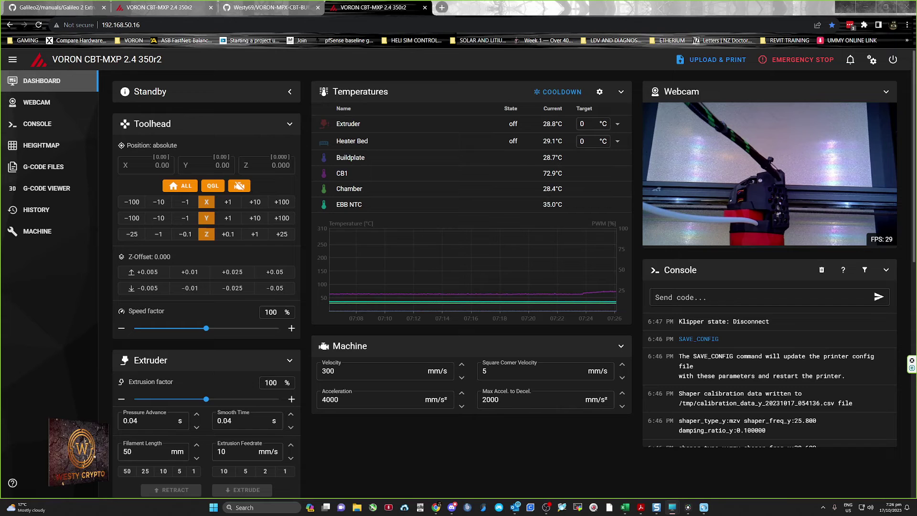
Switch to the accelerometer data folder in File Explorer, open shaper_calibrate_x.png in Snagit Editor and view the Y-axis graph there
{"action": "key", "text": "alt+Tab"}
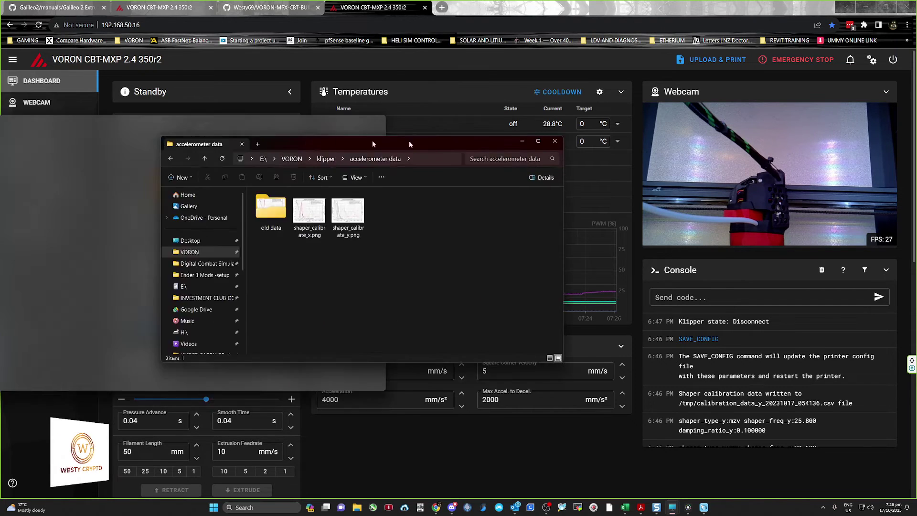
{"action": "left_click", "coordinate": [491, 242]}
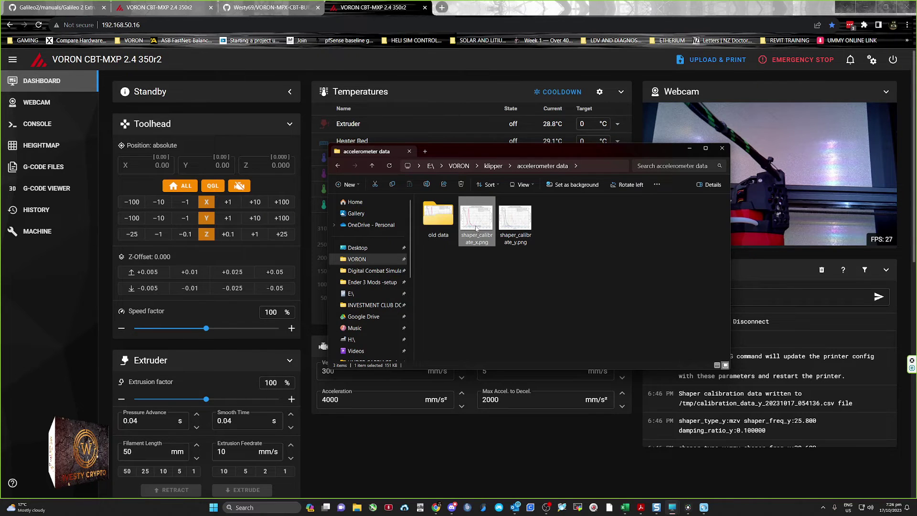
{"action": "double_click", "coordinate": [476, 229]}
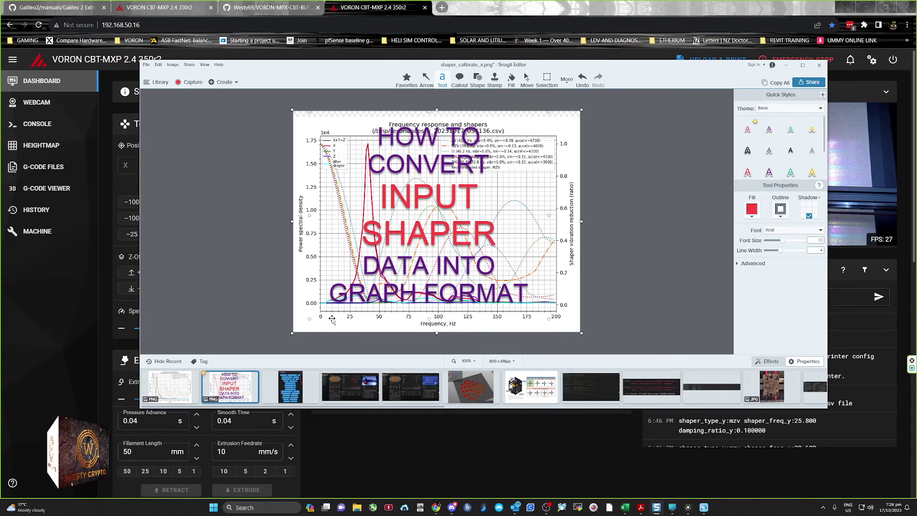
{"action": "left_click", "coordinate": [187, 385]}
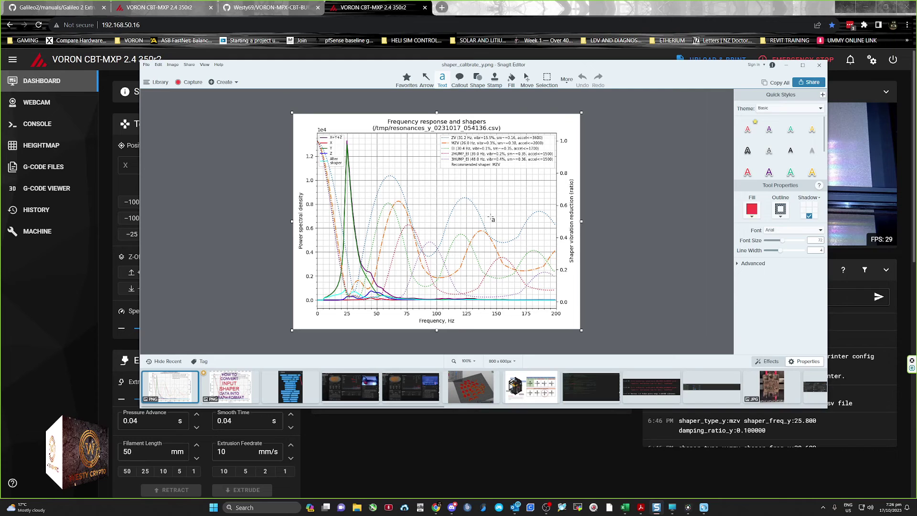
Move Snagit Editor clear of the accelerometer data folder, select shaper_calibrate_y.png and close Snagit Editor
{"action": "left_click_drag", "start_coordinate": [636, 68], "coordinate": [75, 132]}
{"action": "left_click", "coordinate": [520, 227]}
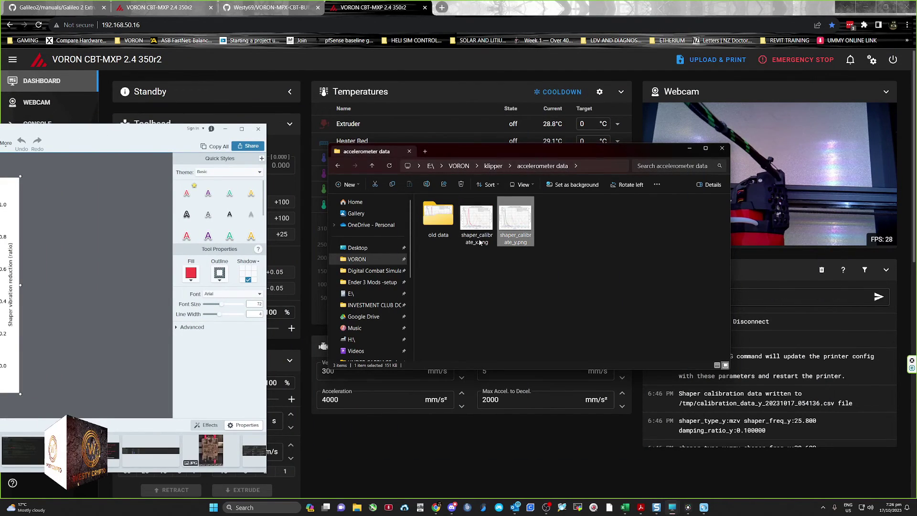
{"action": "left_click", "coordinate": [3, 205]}
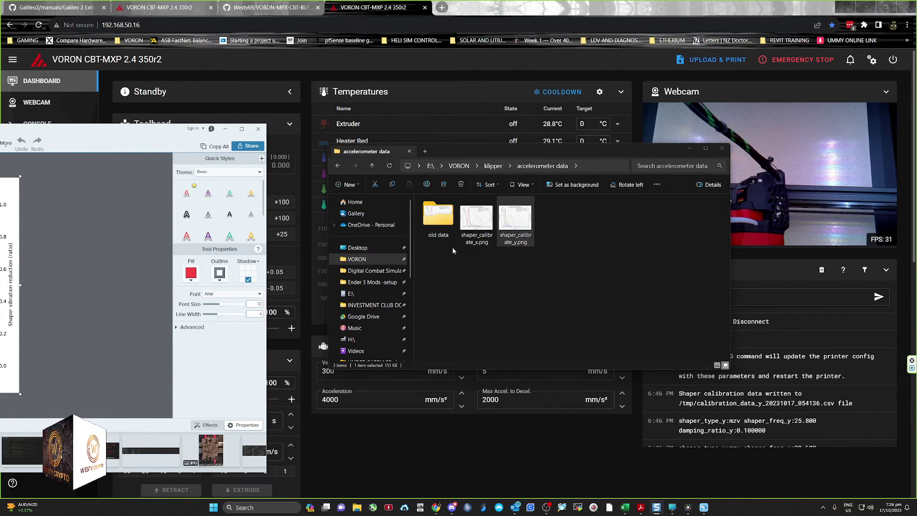
{"action": "left_click", "coordinate": [520, 228]}
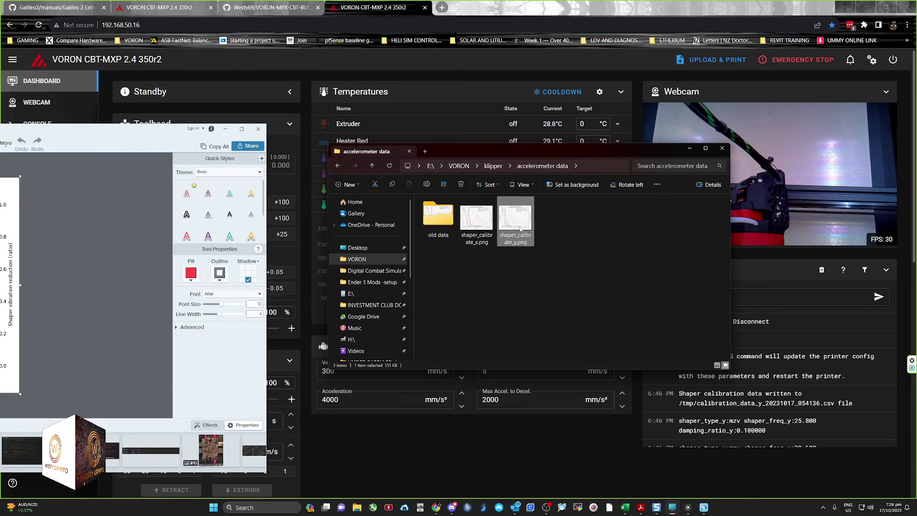
{"action": "key", "text": "alt+Tab"}
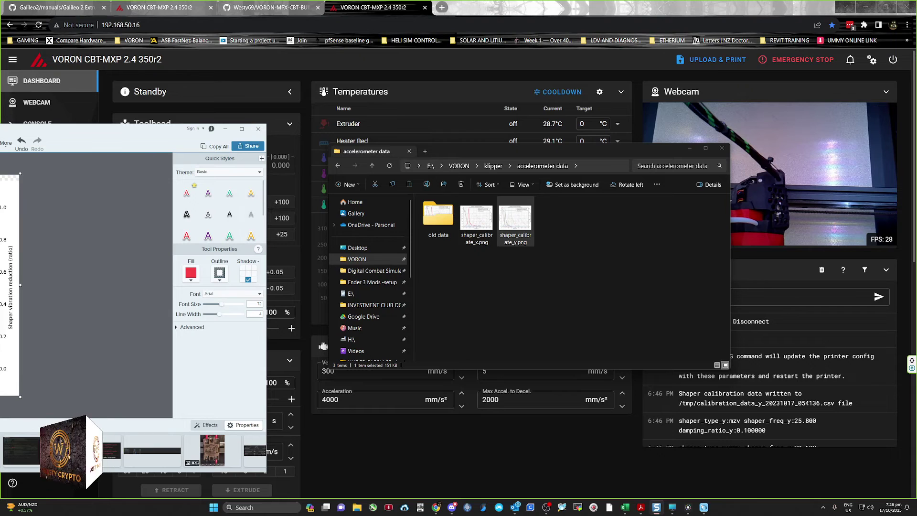
{"action": "left_click", "coordinate": [258, 128]}
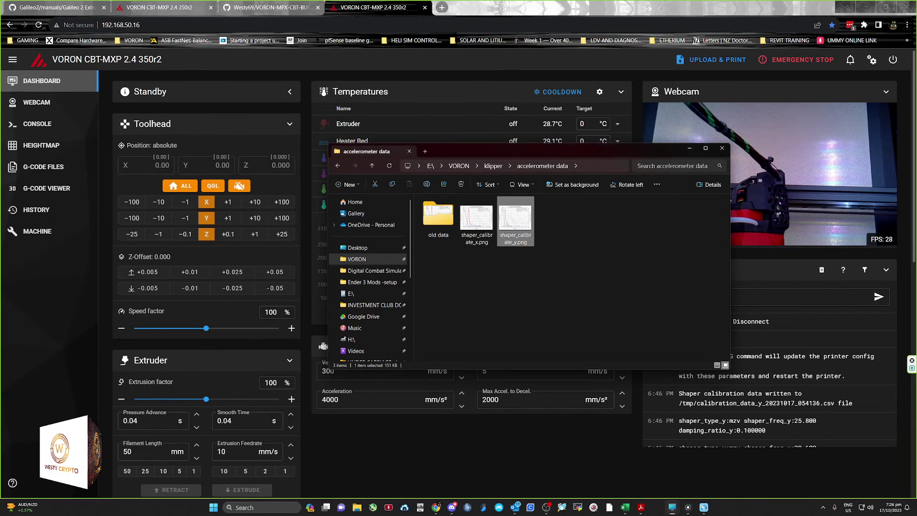
Open shaper_calibrate_x.png from the accelerometer data folder in Snagit Editor and examine the enlarged X-axis resonance graph
{"action": "double_click", "coordinate": [483, 231]}
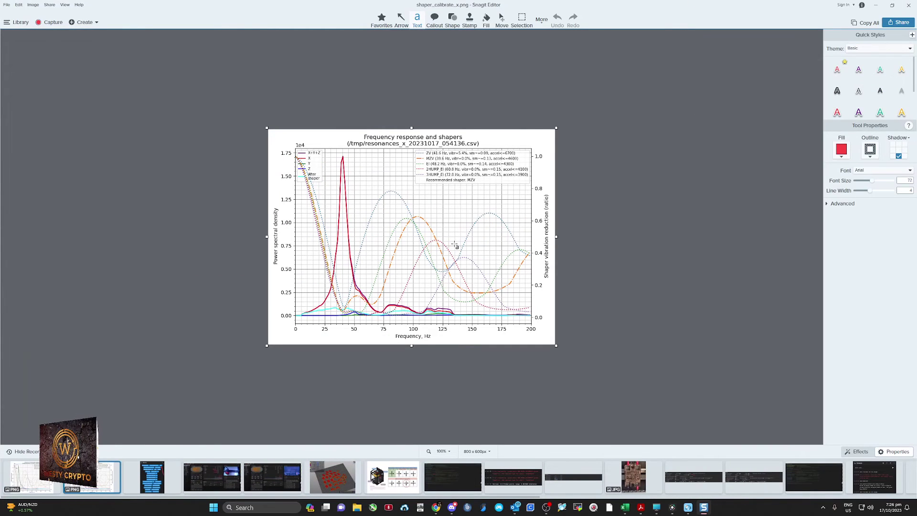
{"action": "scroll", "coordinate": [458, 242], "scroll_direction": "up", "scroll_amount": 2, "text": "ctrl"}
{"action": "scroll", "coordinate": [457, 242], "scroll_direction": "up", "scroll_amount": 1, "text": "ctrl"}
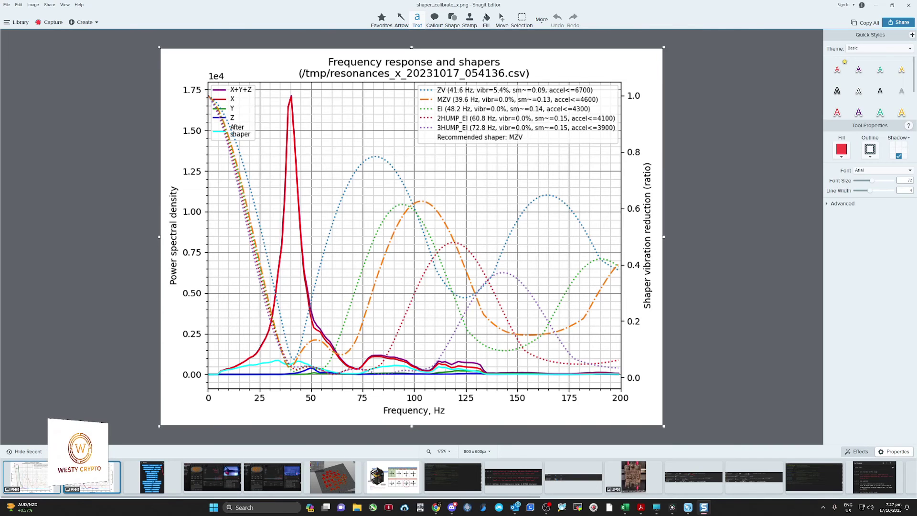
Examine the enlarged Y-axis graph in shaper_calibrate_y.png, and minimize Snagit Editor and the accelerometer data folder to return to the printer dashboard
{"action": "left_click", "coordinate": [42, 476]}
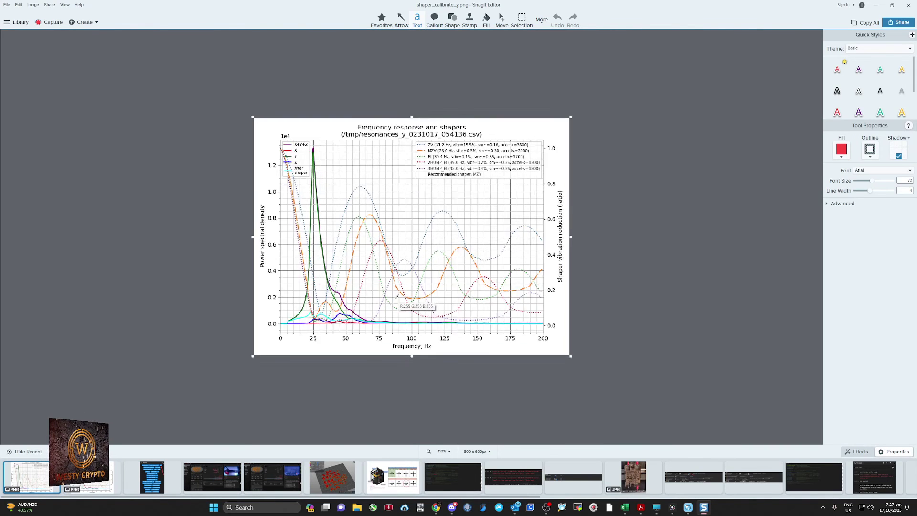
{"action": "scroll", "coordinate": [396, 296], "scroll_direction": "up", "scroll_amount": 1, "text": "ctrl"}
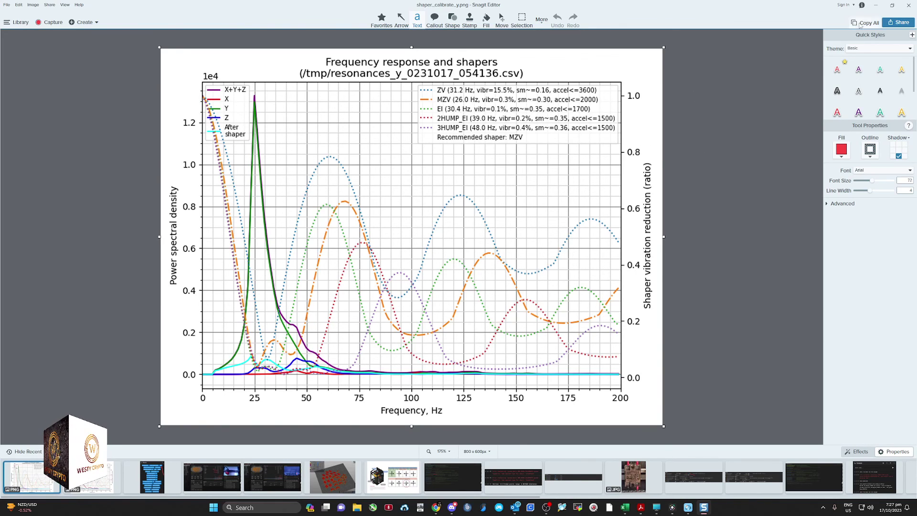
{"action": "left_click", "coordinate": [876, 4]}
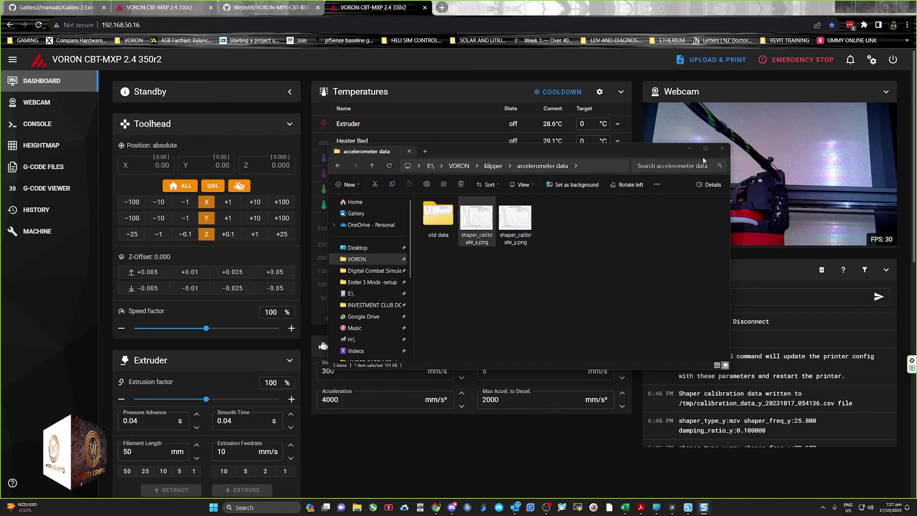
{"action": "left_click", "coordinate": [689, 148]}
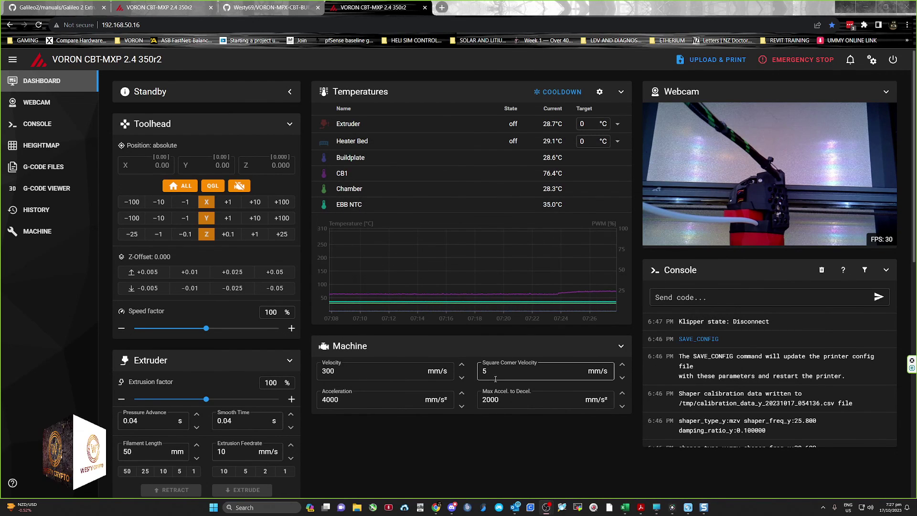